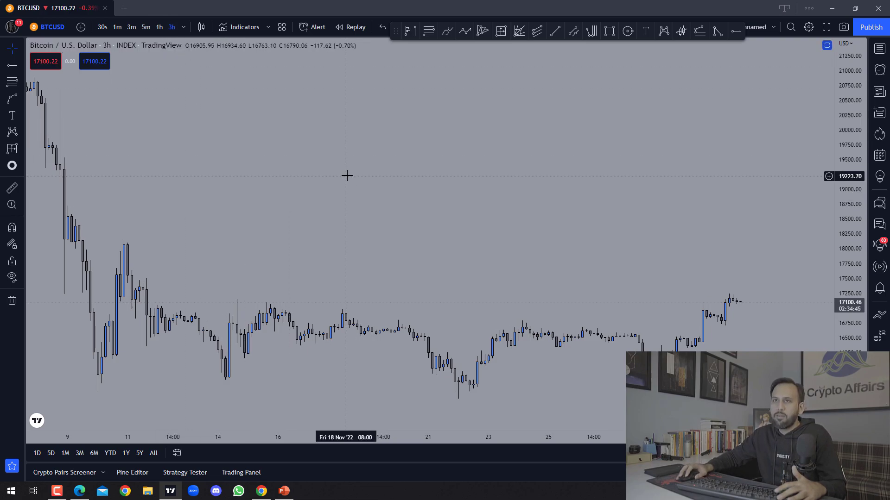
- Brush-sketch price swings and a flat line under the two lows, undoing the last stroke
{"action": "left_click_drag", "start_coordinate": [79, 191], "coordinate": [187, 188]}
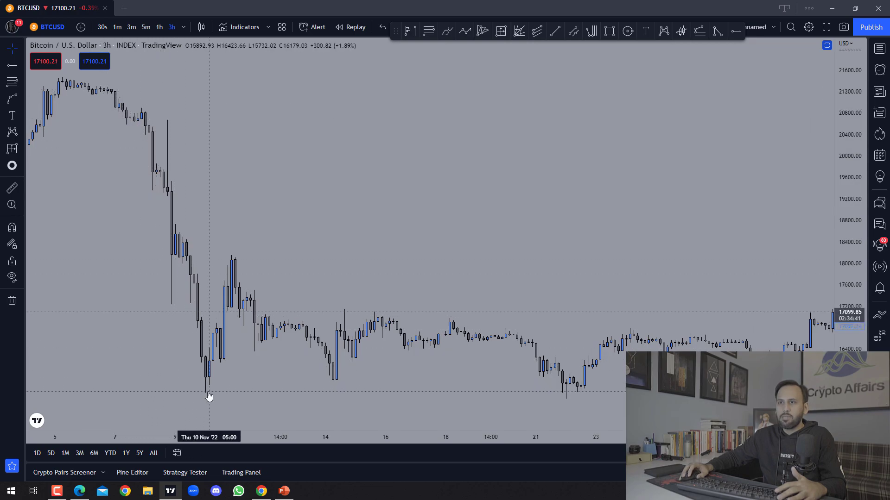
{"action": "left_click_drag", "start_coordinate": [282, 364], "coordinate": [222, 365]}
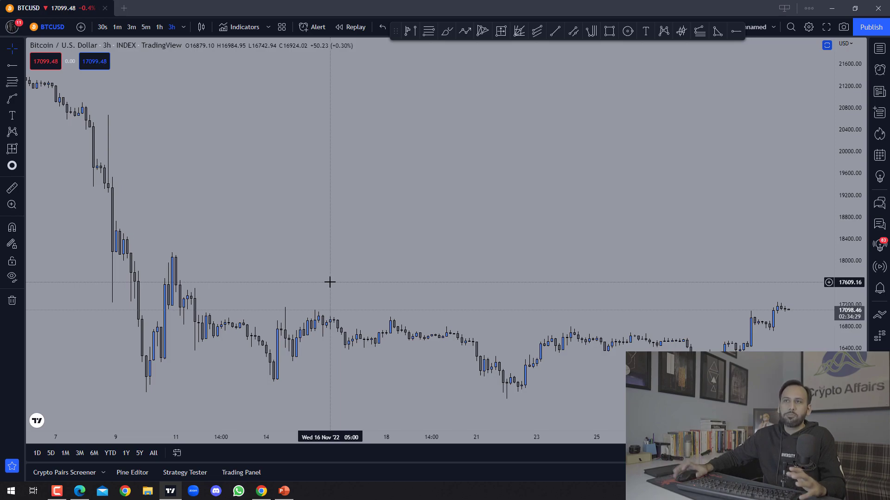
{"action": "left_click", "coordinate": [447, 31]}
{"action": "mouse_move", "coordinate": [226, 156]}
{"action": "left_mouse_down"}
{"action": "mouse_move", "coordinate": [269, 149]}
{"action": "mouse_move", "coordinate": [309, 244]}
{"action": "mouse_move", "coordinate": [308, 222]}
{"action": "mouse_move", "coordinate": [330, 184]}
{"action": "left_mouse_up"}
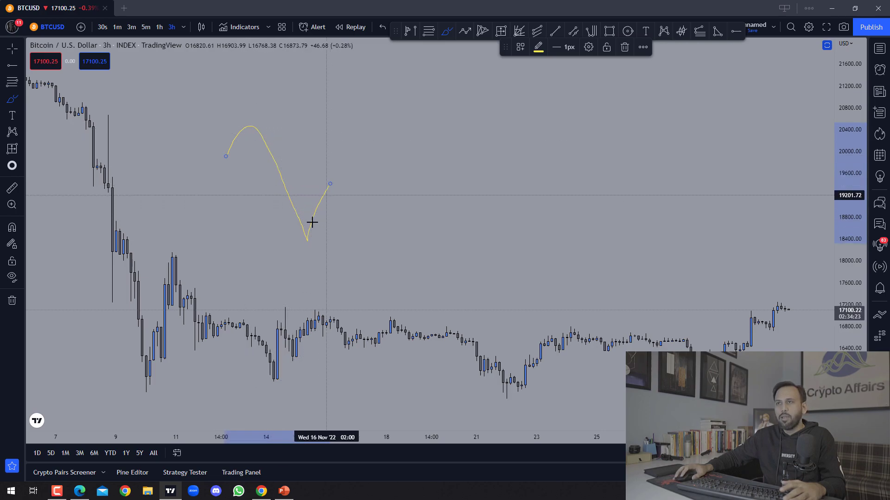
{"action": "left_click_drag", "start_coordinate": [277, 242], "coordinate": [420, 238]}
{"action": "mouse_move", "coordinate": [334, 183]}
{"action": "left_mouse_down"}
{"action": "mouse_move", "coordinate": [384, 239]}
{"action": "mouse_move", "coordinate": [408, 167]}
{"action": "left_mouse_up"}
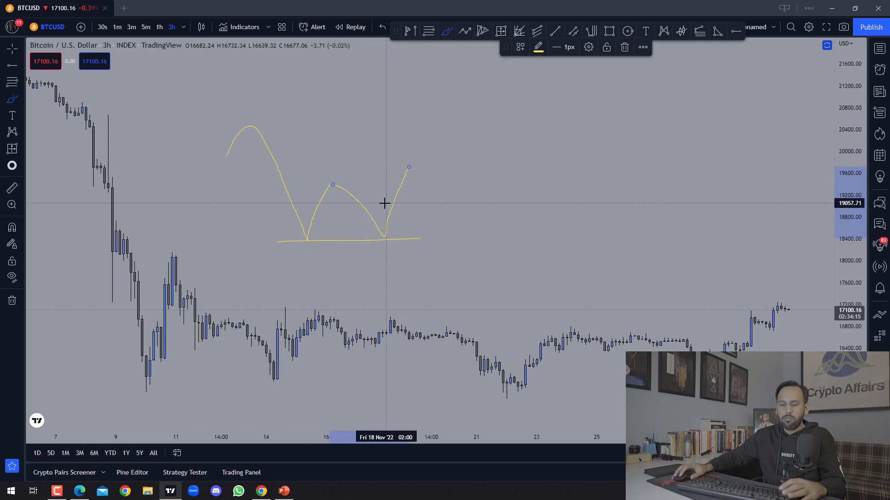
{"action": "key", "text": "ctrl+z"}
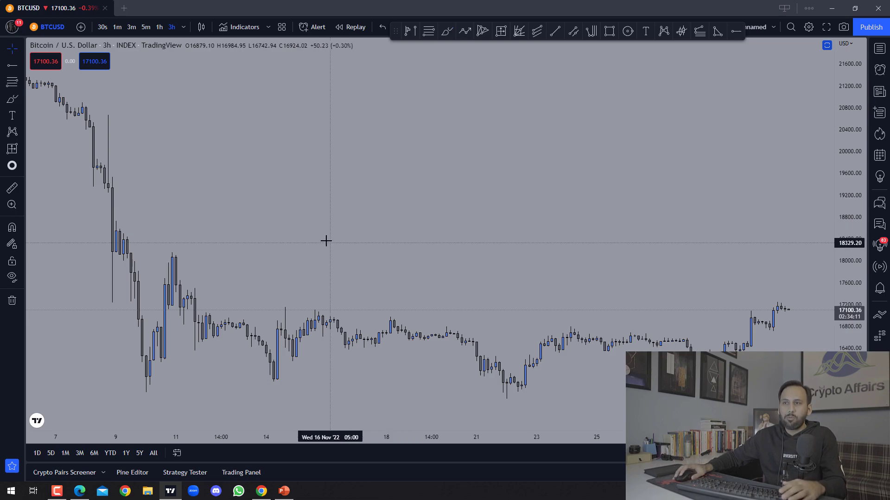
{"action": "key", "text": "Escape"}
- Sketch a rising path with flat strokes at its peaks, then erase the strokes
{"action": "left_click", "coordinate": [447, 31]}
{"action": "mouse_move", "coordinate": [238, 261]}
{"action": "left_mouse_down"}
{"action": "mouse_move", "coordinate": [254, 213]}
{"action": "mouse_move", "coordinate": [306, 185]}
{"action": "mouse_move", "coordinate": [348, 125]}
{"action": "mouse_move", "coordinate": [383, 186]}
{"action": "left_mouse_up"}
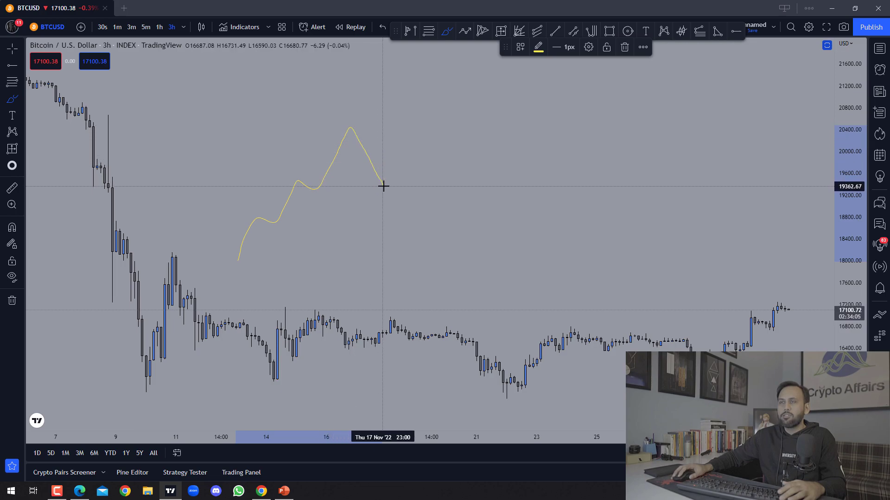
{"action": "left_click_drag", "start_coordinate": [351, 128], "coordinate": [485, 127]}
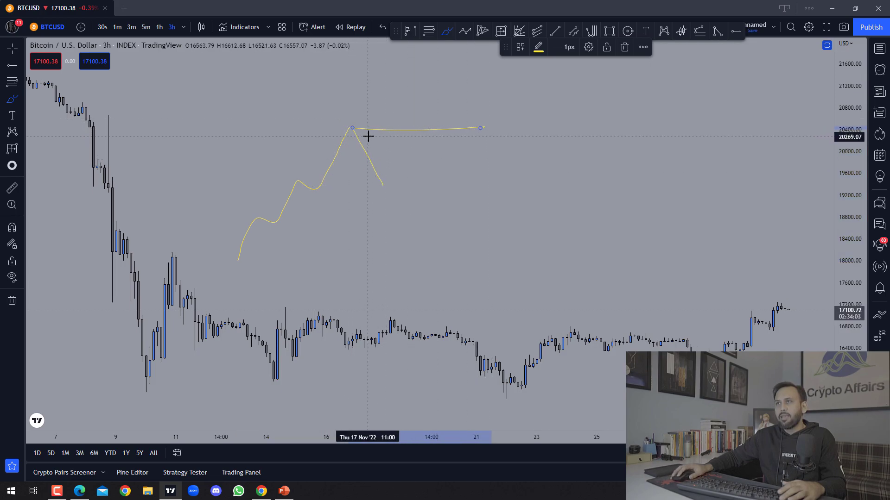
{"action": "mouse_move", "coordinate": [374, 172]}
{"action": "left_mouse_down"}
{"action": "mouse_move", "coordinate": [403, 138]}
{"action": "mouse_move", "coordinate": [425, 151]}
{"action": "left_mouse_up"}
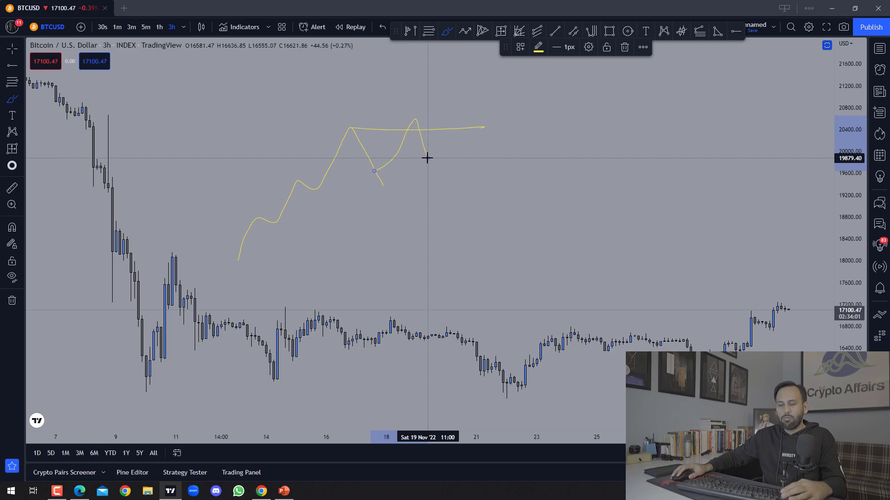
{"action": "key", "text": "ctrl+z"}
{"action": "key", "text": "ctrl+z"}
{"action": "key", "text": "ctrl+z"}
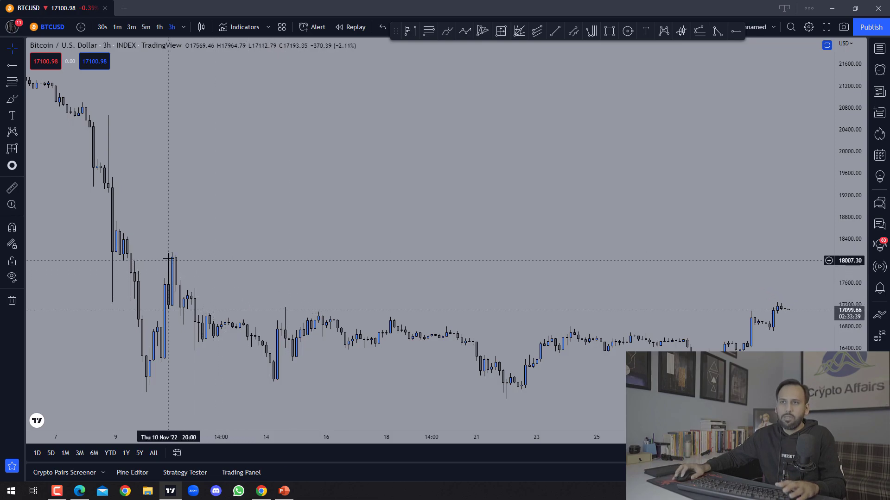
- Place a magnet-snapped horizontal ray at the Nov 10 low and apply the EQL template
{"action": "left_click", "coordinate": [12, 65]}
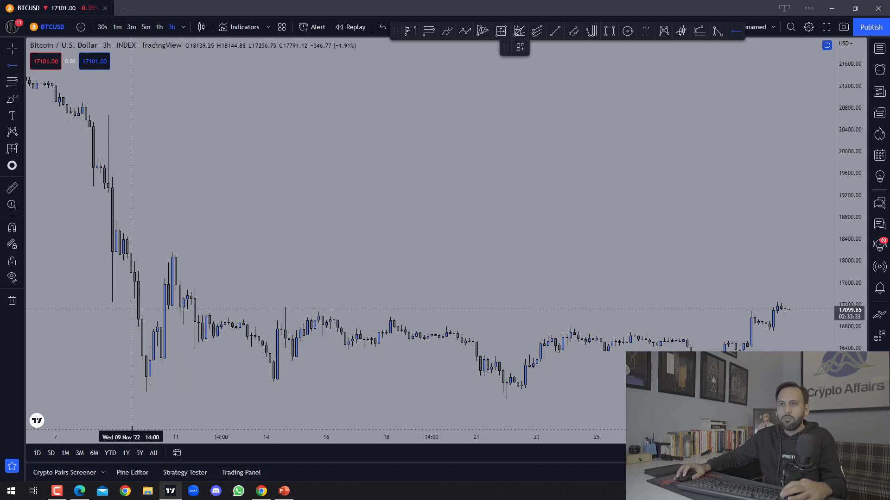
{"action": "key", "text": "ctrl"}
{"action": "left_click", "coordinate": [146, 393]}
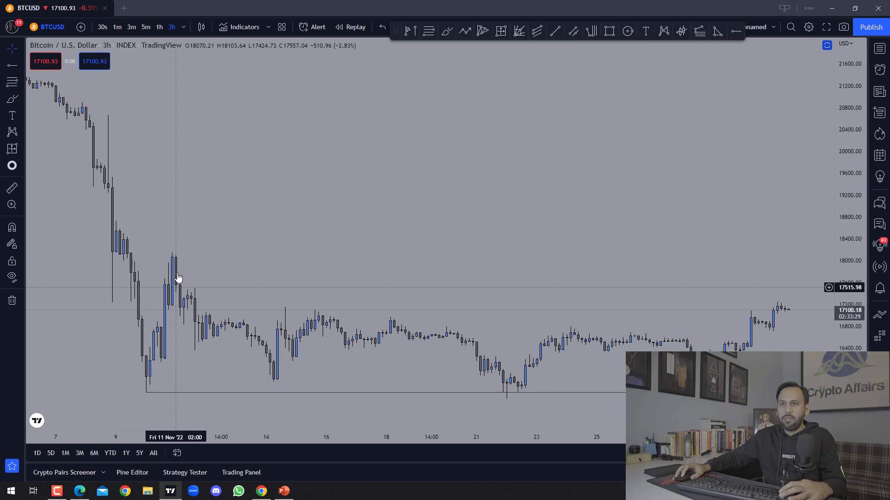
{"action": "right_click", "coordinate": [198, 394]}
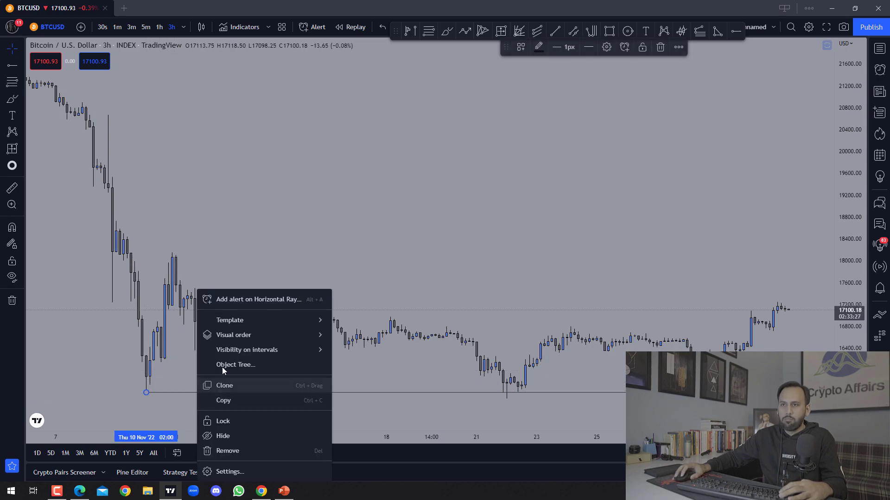
{"action": "mouse_move", "coordinate": [230, 321]}
{"action": "left_click", "coordinate": [349, 263]}
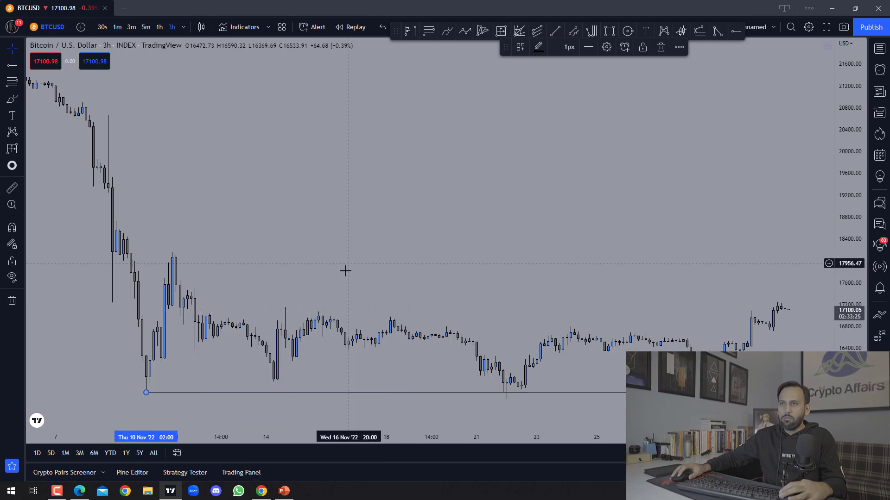
{"action": "scroll", "coordinate": [348, 359], "scroll_direction": "down", "scroll_amount": 3}
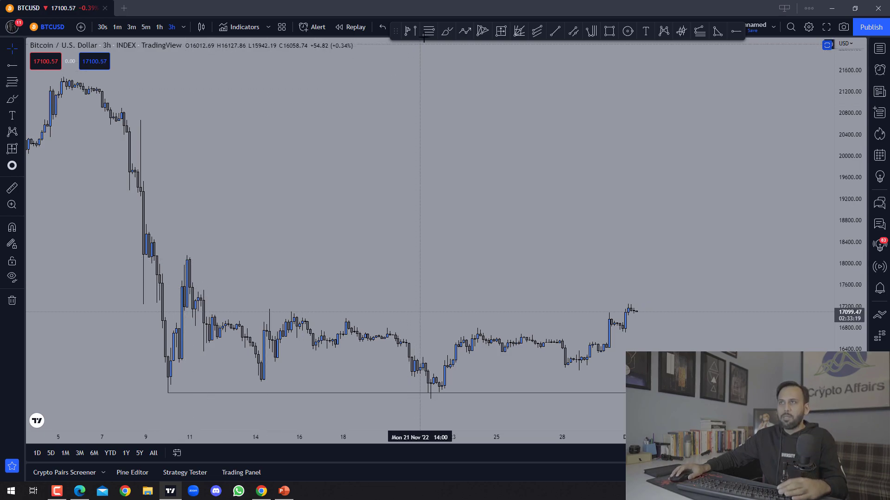
- Add horizontal rays at 18151.42 and 17147.95 and label the top one 'Developing EQ High'
{"action": "left_click", "coordinate": [735, 31]}
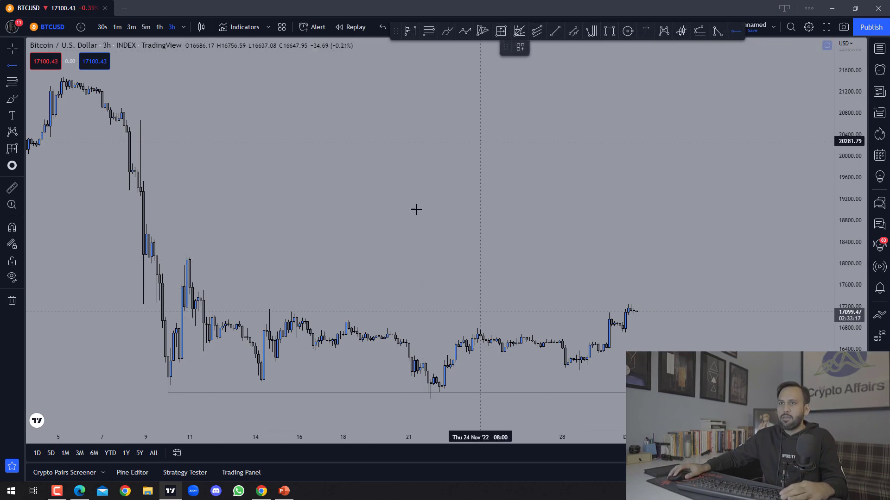
{"action": "left_click", "coordinate": [188, 254]}
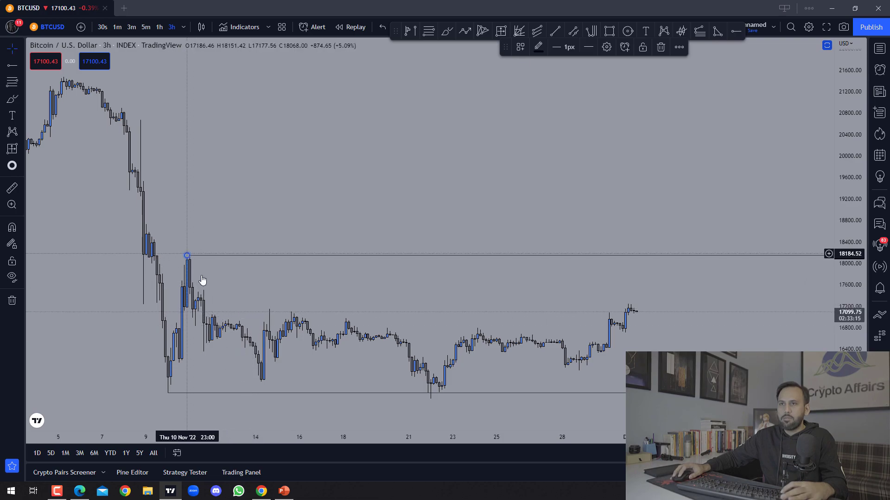
{"action": "left_click", "coordinate": [732, 32]}
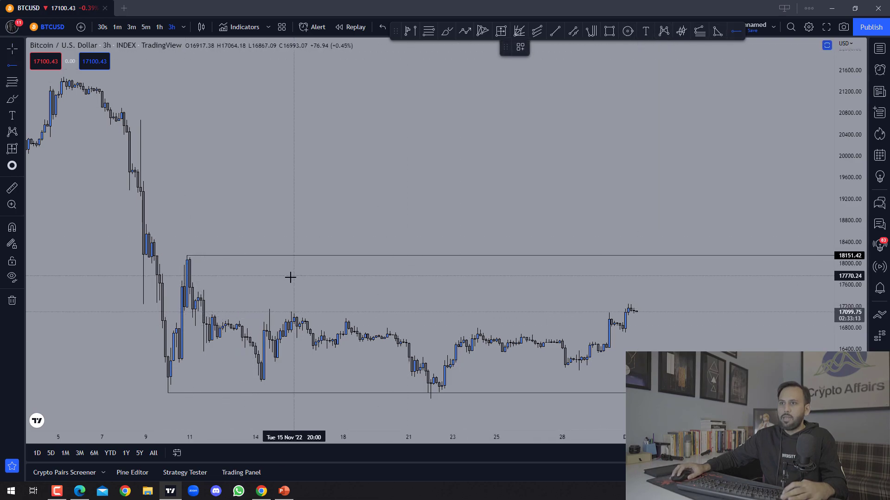
{"action": "left_click", "coordinate": [269, 310]}
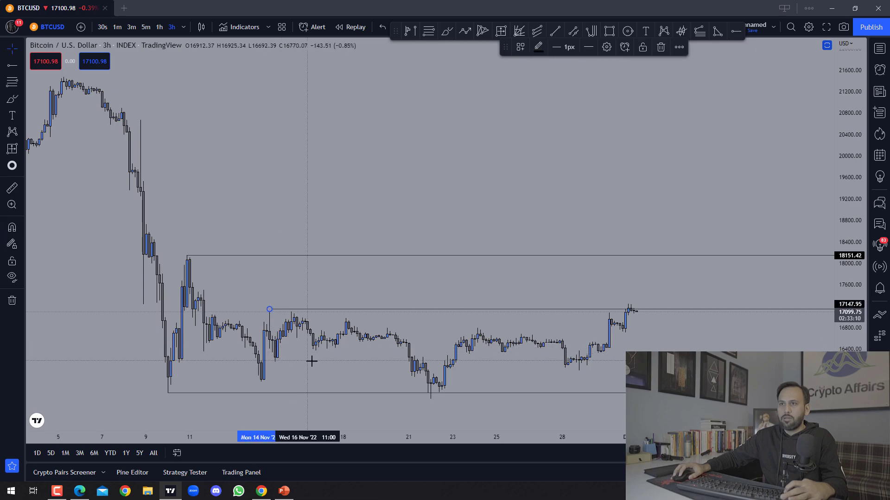
{"action": "double_click", "coordinate": [275, 258]}
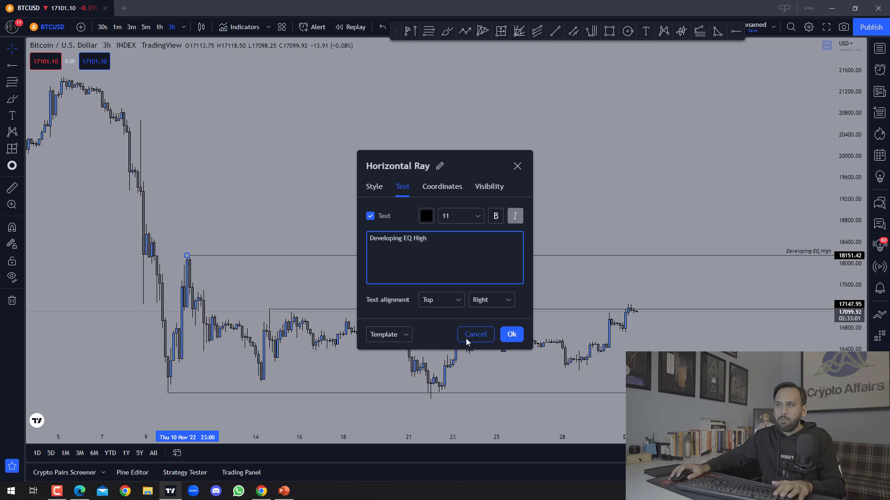
- Confirm the 18151.42 label, then give the 17147.95 ray the text 'Developing EQ High'
{"action": "left_click", "coordinate": [518, 336]}
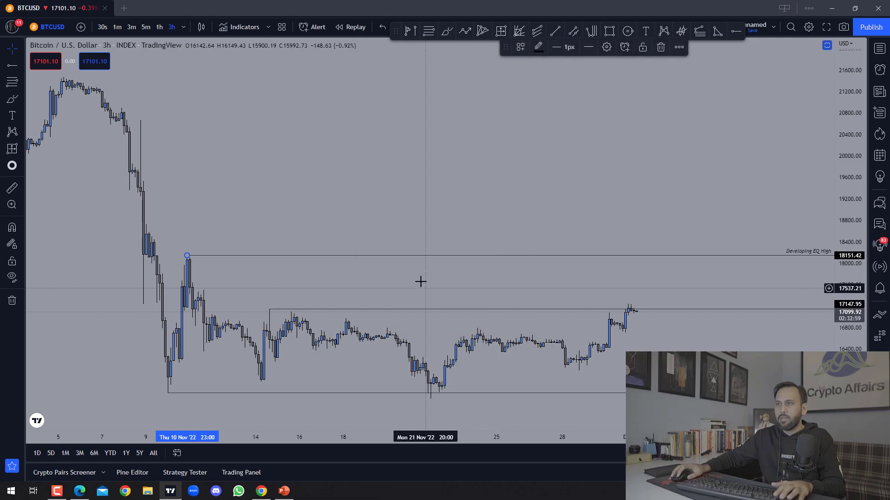
{"action": "double_click", "coordinate": [418, 309]}
{"action": "type", "text": "De"}
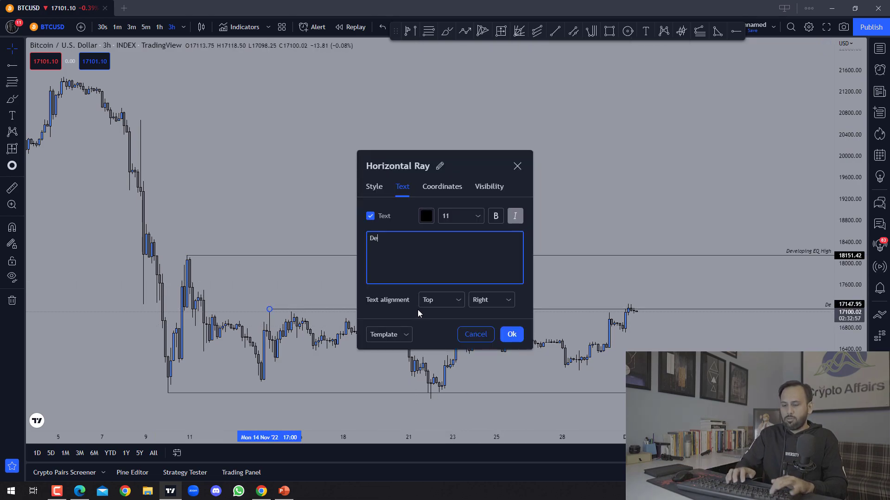
{"action": "type", "text": "veloping EQ "}
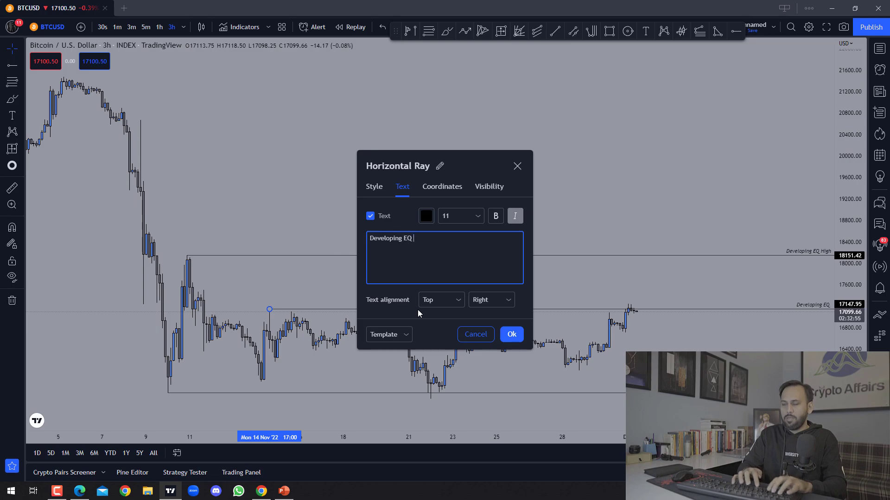
{"action": "type", "text": "High"}
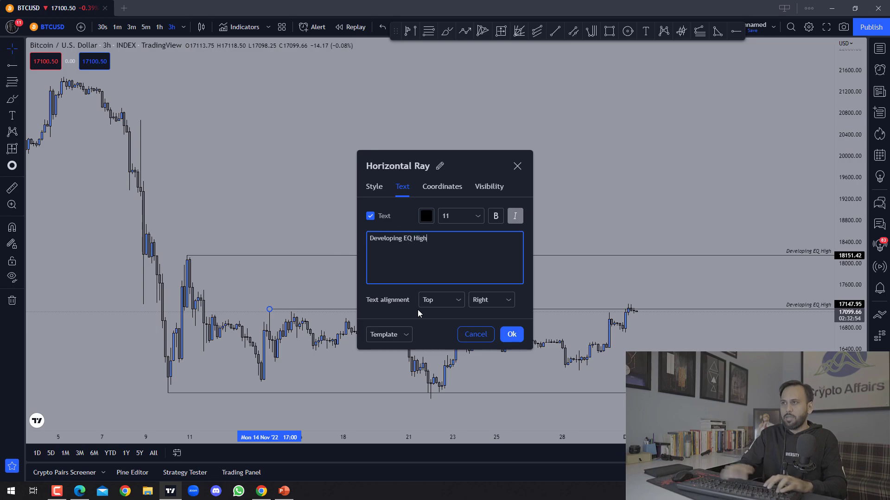
{"action": "left_click", "coordinate": [512, 334]}
{"action": "left_click", "coordinate": [291, 291]}
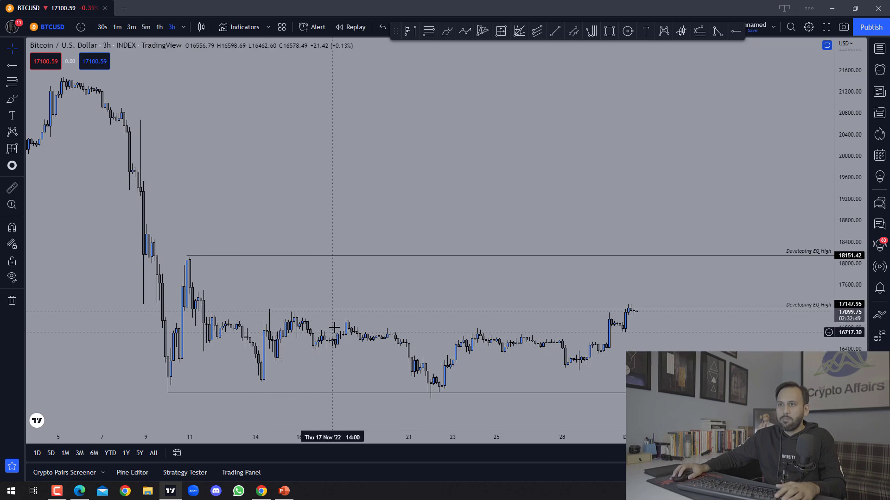
{"action": "scroll", "coordinate": [324, 354], "scroll_direction": "up", "scroll_amount": 1}
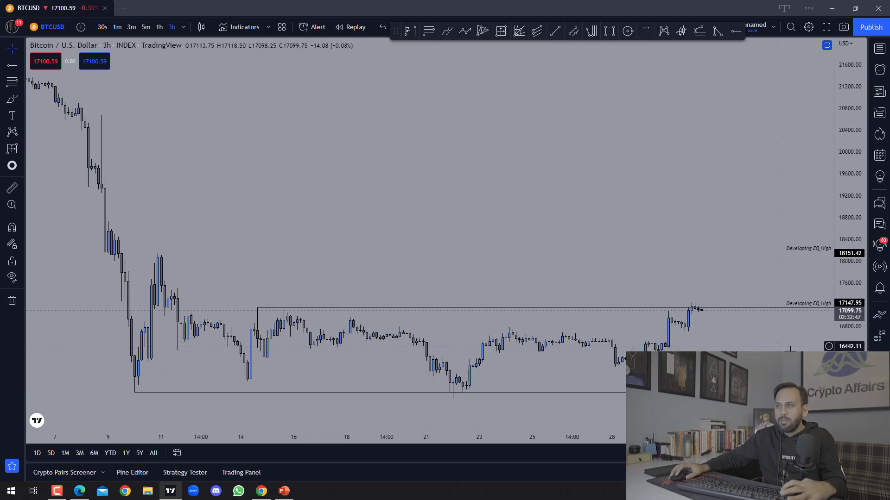
- Place a magnet-snapped horizontal ray at the 16798.47 high with the EQH template
{"action": "scroll", "coordinate": [425, 347], "scroll_direction": "up", "scroll_amount": 1}
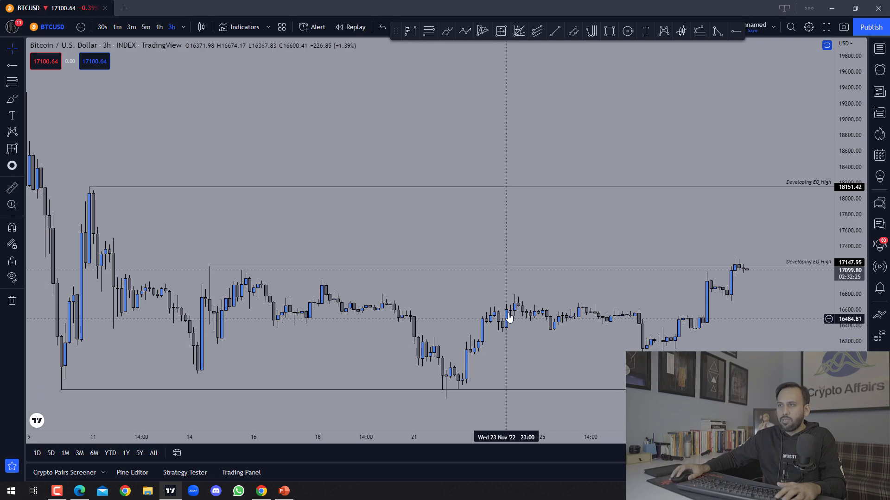
{"action": "key", "text": "alt+h"}
{"action": "key", "text": "ctrl"}
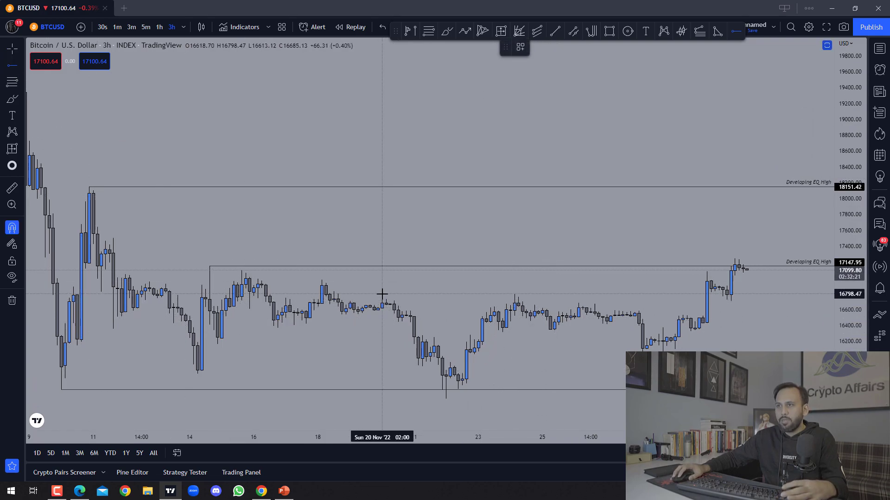
{"action": "left_click", "coordinate": [382, 294]}
{"action": "right_click", "coordinate": [419, 295]}
{"action": "mouse_move", "coordinate": [510, 320]}
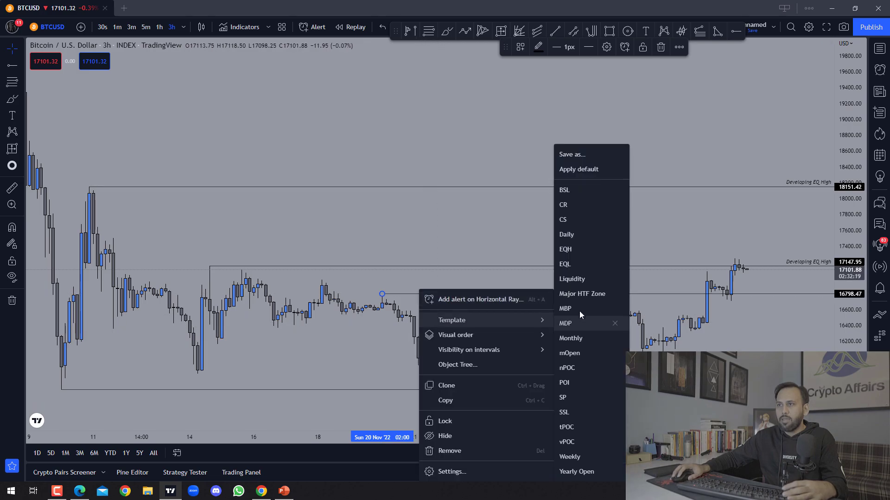
{"action": "left_click", "coordinate": [575, 247]}
- Shift the chart to earlier candles and select the EQ Highs ray
{"action": "left_click_drag", "start_coordinate": [447, 310], "coordinate": [357, 303]}
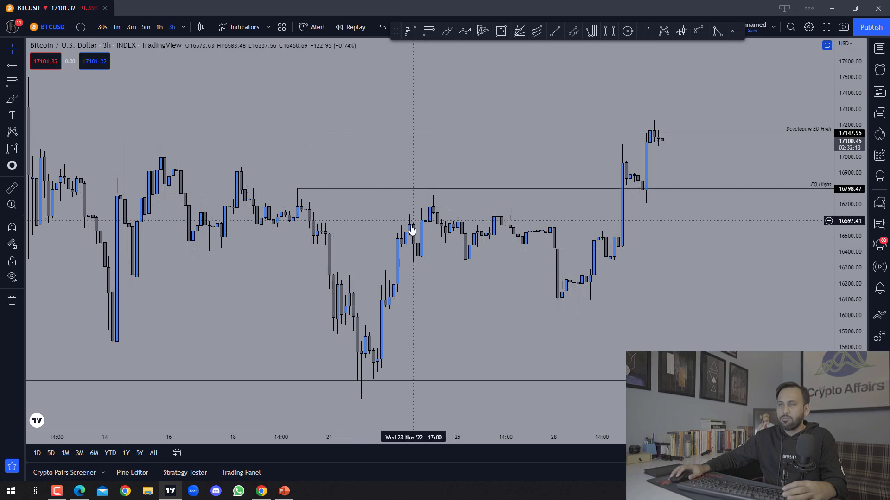
{"action": "left_click", "coordinate": [424, 200]}
{"action": "left_click", "coordinate": [297, 190]}
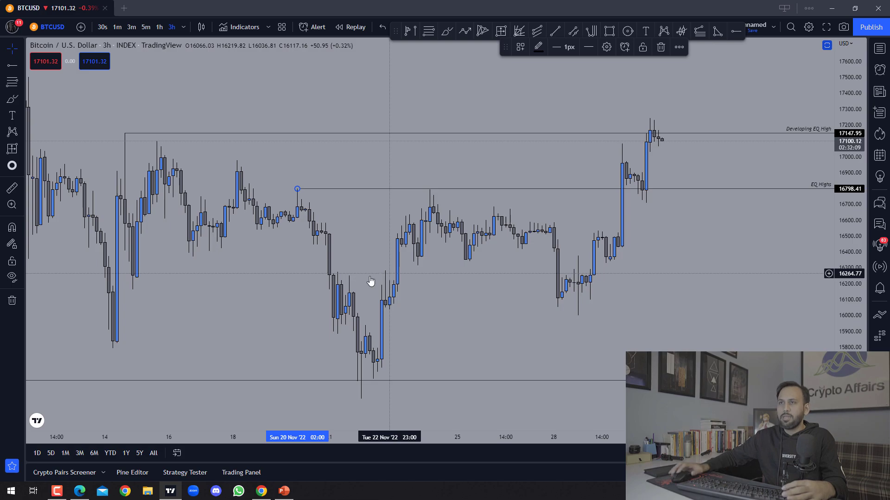
{"action": "scroll", "coordinate": [342, 275], "scroll_direction": "down", "scroll_amount": 3}
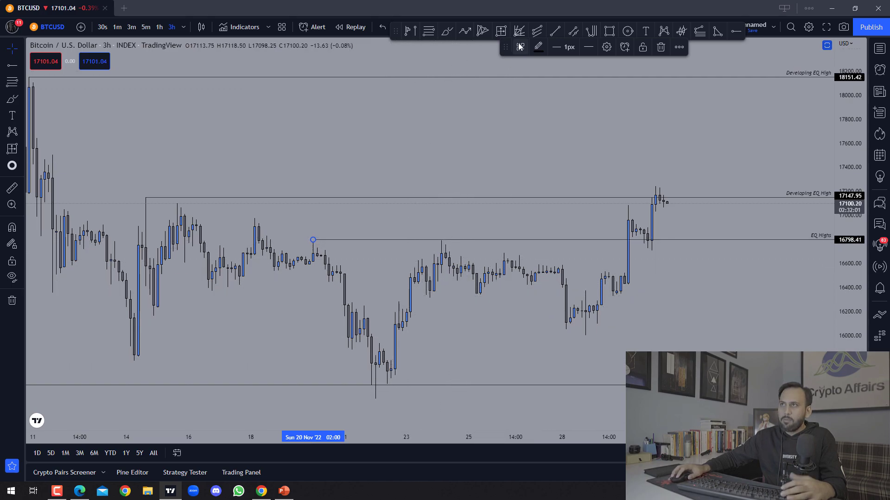
{"action": "left_click", "coordinate": [430, 32]}
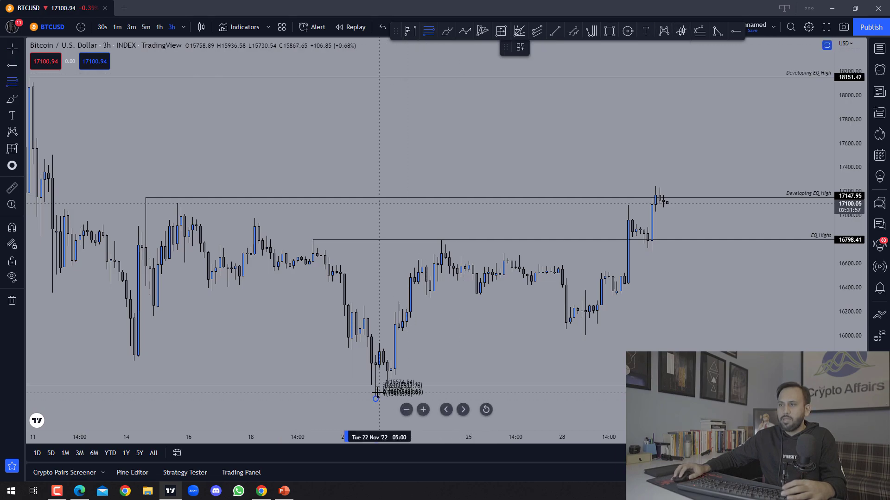
{"action": "key", "text": "Escape"}
{"action": "left_click", "coordinate": [425, 39]}
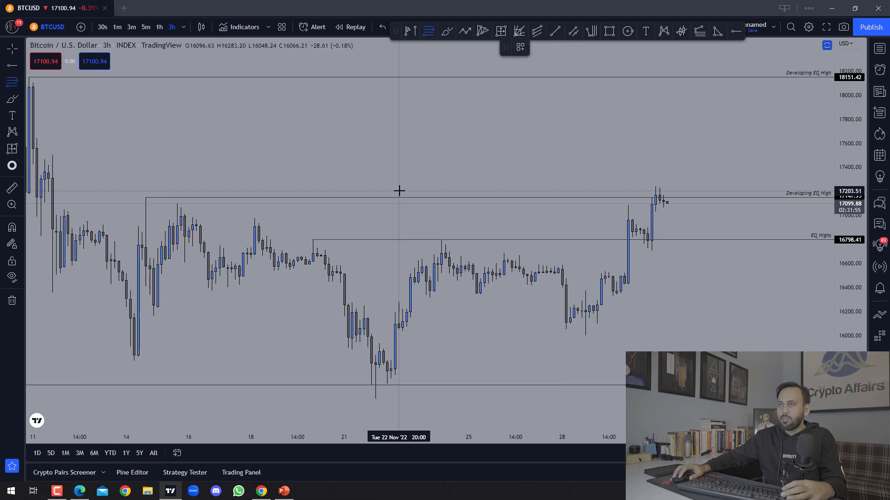
{"action": "left_click_drag", "start_coordinate": [399, 190], "coordinate": [402, 184]}
{"action": "right_click", "coordinate": [407, 186]}
{"action": "mouse_move", "coordinate": [498, 196]}
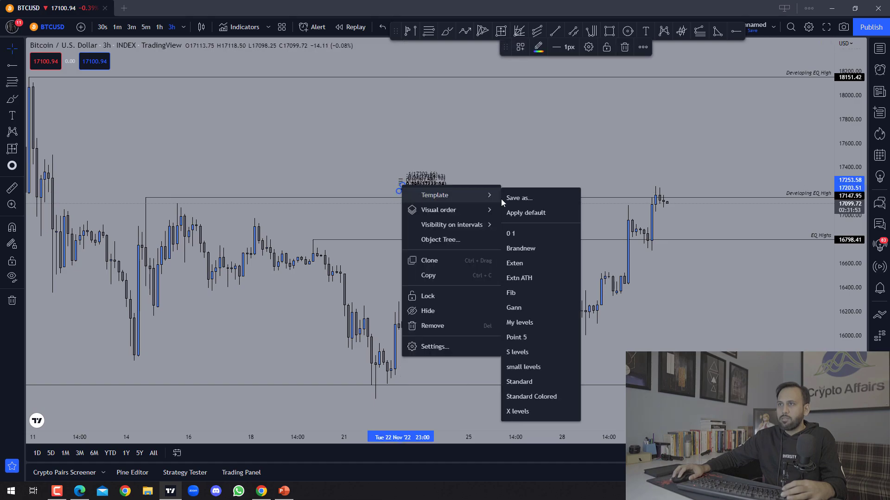
{"action": "left_click", "coordinate": [510, 233]}
{"action": "mouse_move", "coordinate": [400, 191]}
{"action": "left_mouse_down"}
{"action": "mouse_move", "coordinate": [370, 427]}
{"action": "mouse_move", "coordinate": [375, 405]}
{"action": "left_mouse_up"}
{"action": "mouse_move", "coordinate": [403, 185]}
{"action": "left_mouse_down"}
{"action": "mouse_move", "coordinate": [548, 262]}
{"action": "mouse_move", "coordinate": [552, 240]}
{"action": "left_mouse_up"}
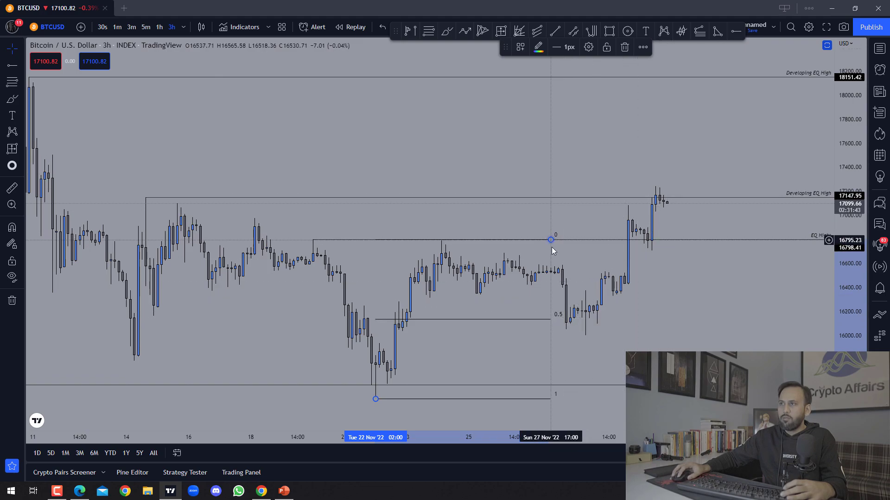
{"action": "key", "text": "Delete"}
{"action": "scroll", "coordinate": [561, 265], "scroll_direction": "down", "scroll_amount": 2}
{"action": "scroll", "coordinate": [560, 265], "scroll_direction": "up", "scroll_amount": 2}
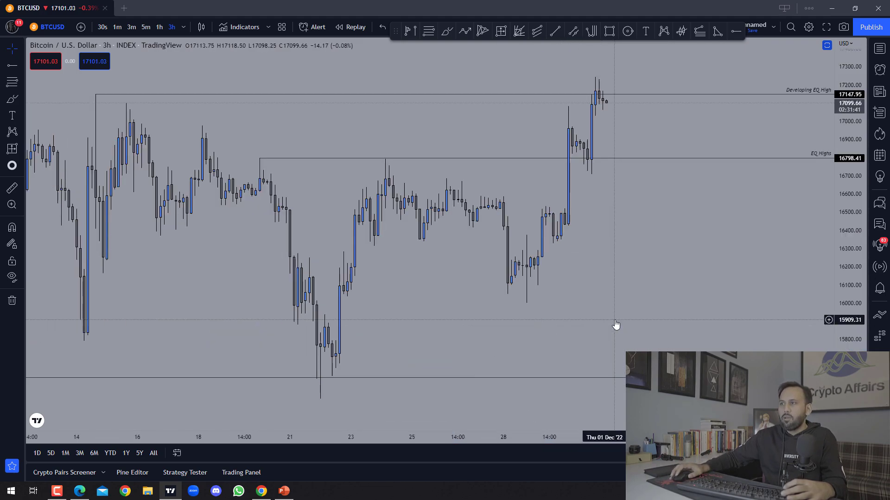
{"action": "scroll", "coordinate": [616, 324], "scroll_direction": "down", "scroll_amount": 1}
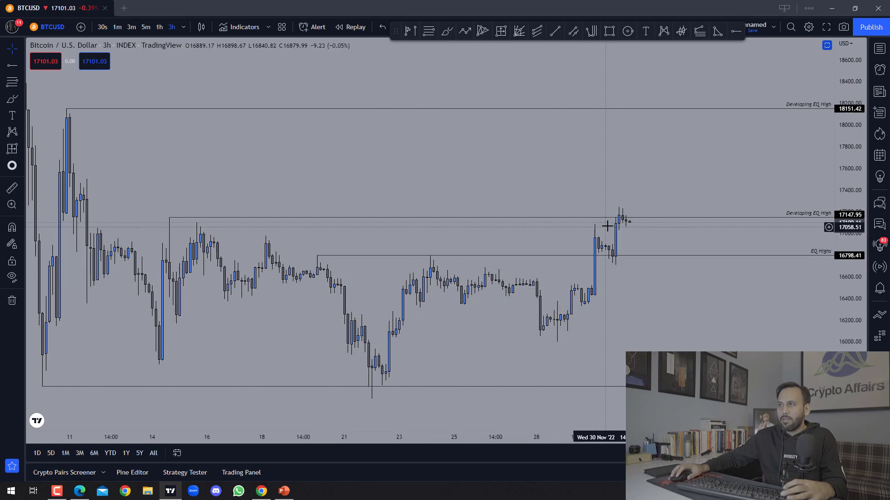
- Apply the EQH template to the 17147.95 ray so it reads 'EQ Highs'
{"action": "scroll", "coordinate": [616, 225], "scroll_direction": "up", "scroll_amount": 5}
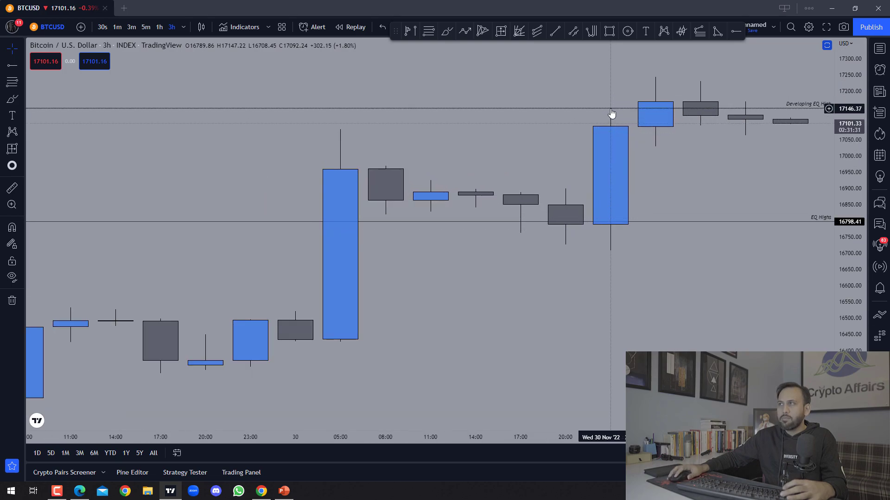
{"action": "right_click", "coordinate": [597, 109]}
{"action": "mouse_move", "coordinate": [638, 139]}
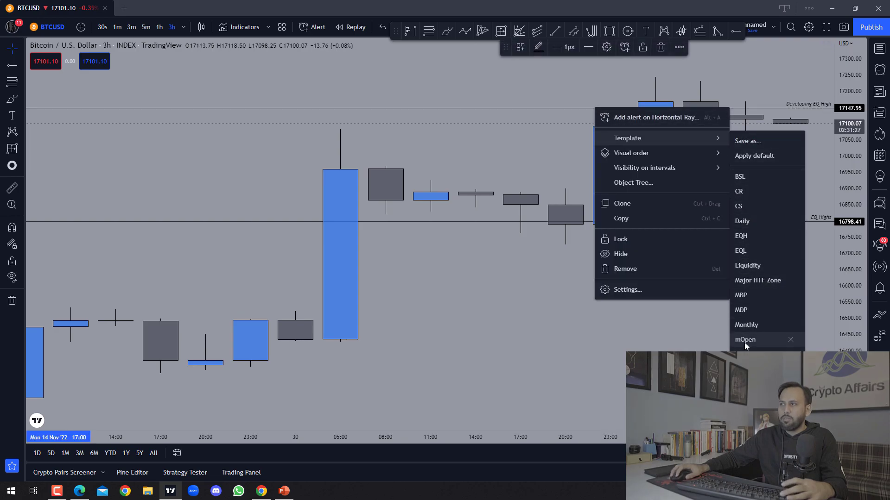
{"action": "left_click", "coordinate": [747, 235]}
{"action": "scroll", "coordinate": [579, 218], "scroll_direction": "down", "scroll_amount": 5}
- Pan and compress the price scale to show both EQ Highs rays, selecting the upper one
{"action": "scroll", "coordinate": [665, 236], "scroll_direction": "down", "scroll_amount": 3}
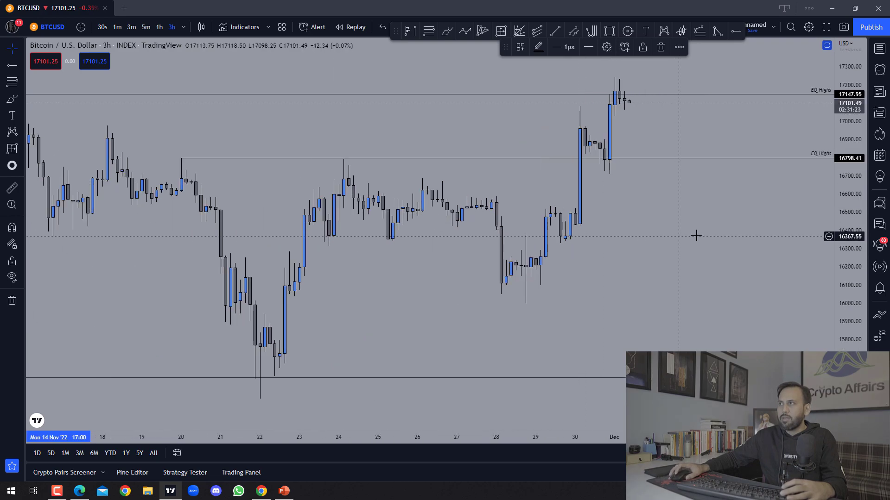
{"action": "scroll", "coordinate": [842, 228], "scroll_direction": "down", "scroll_amount": 1}
{"action": "scroll", "coordinate": [694, 246], "scroll_direction": "down", "scroll_amount": 3}
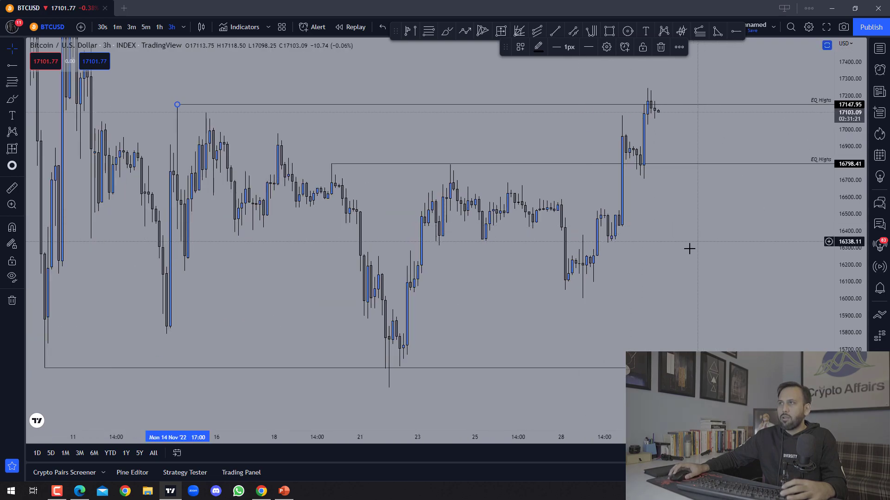
{"action": "left_click_drag", "start_coordinate": [693, 246], "coordinate": [626, 272]}
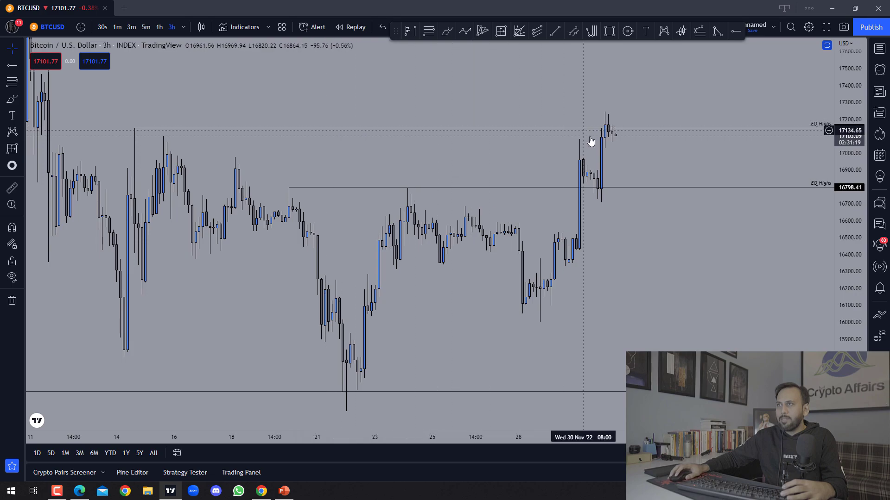
{"action": "scroll", "coordinate": [610, 136], "scroll_direction": "up", "scroll_amount": 2}
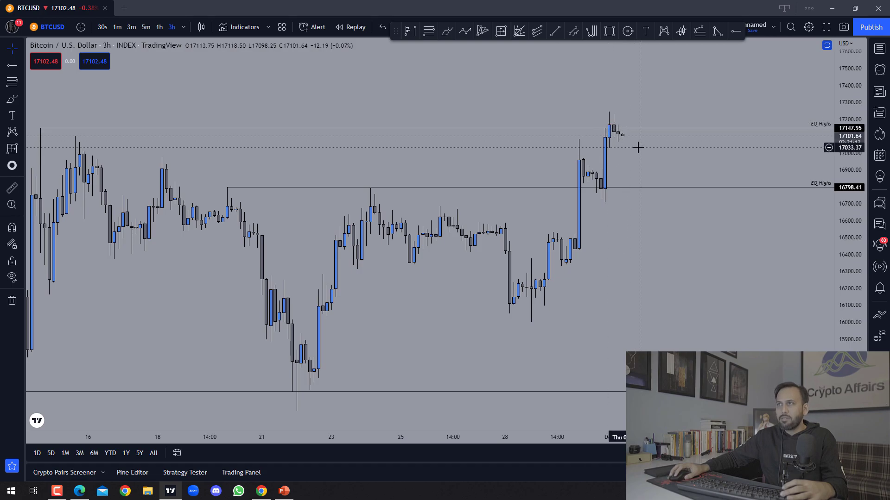
{"action": "scroll", "coordinate": [449, 154], "scroll_direction": "down", "scroll_amount": 3}
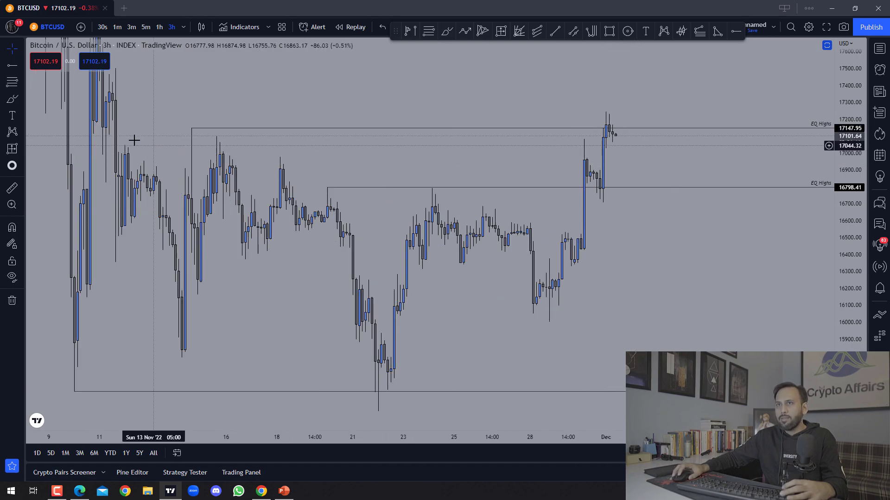
{"action": "left_click_drag", "start_coordinate": [843, 209], "coordinate": [842, 300]}
{"action": "left_click", "coordinate": [191, 162]}
- Delete the lower EQ Highs ray at 16798.41
{"action": "scroll", "coordinate": [445, 206], "scroll_direction": "up", "scroll_amount": 2}
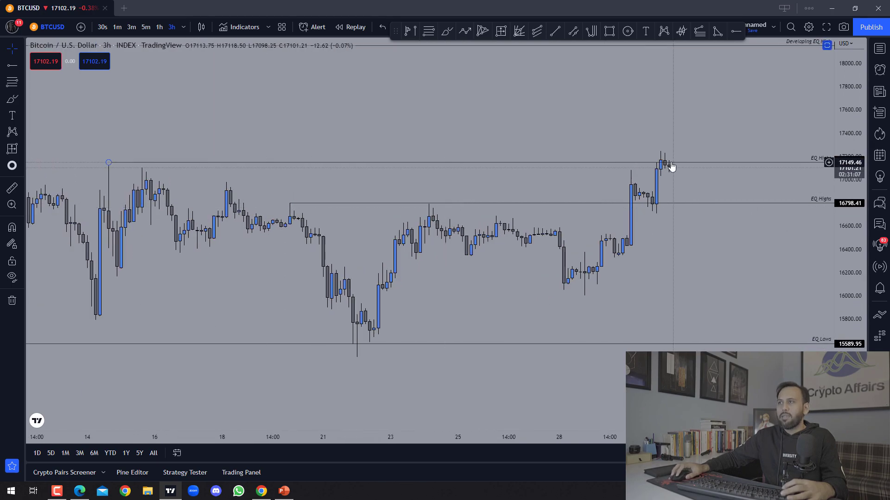
{"action": "left_click", "coordinate": [292, 204]}
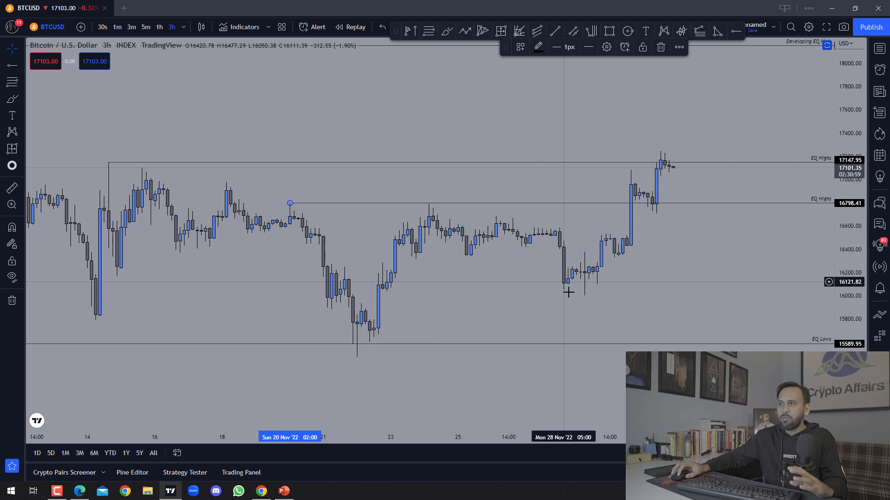
{"action": "key", "text": "Delete"}
{"action": "scroll", "coordinate": [328, 208], "scroll_direction": "down", "scroll_amount": 3}
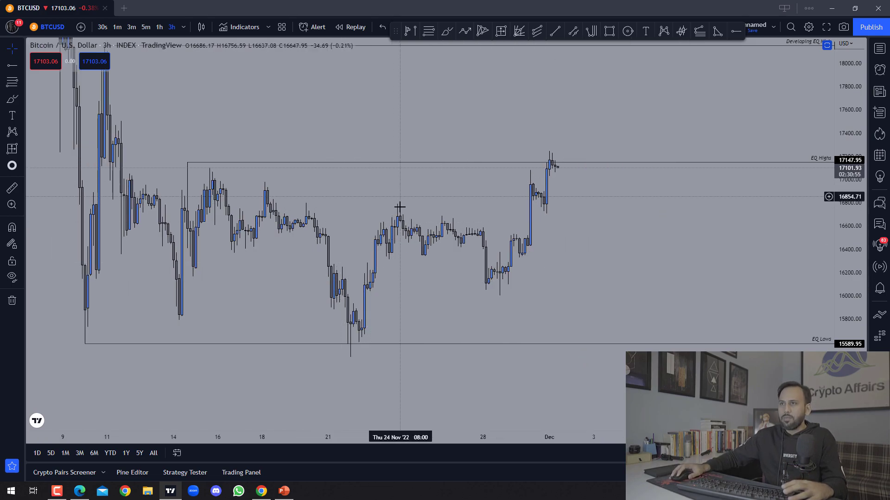
{"action": "scroll", "coordinate": [397, 199], "scroll_direction": "up", "scroll_amount": 1}
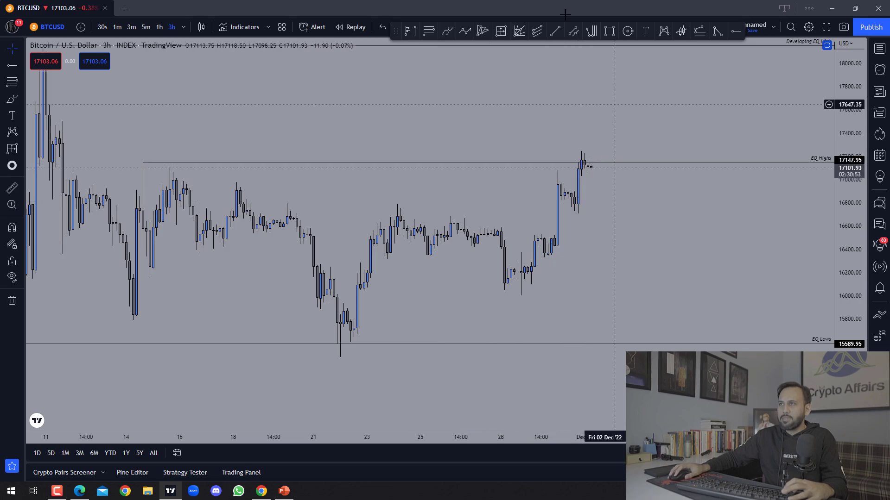
{"action": "mouse_move", "coordinate": [596, 175]}
{"action": "left_mouse_down"}
{"action": "mouse_move", "coordinate": [596, 167]}
{"action": "mouse_move", "coordinate": [589, 186]}
{"action": "mouse_move", "coordinate": [598, 167]}
{"action": "mouse_move", "coordinate": [554, 181]}
{"action": "mouse_move", "coordinate": [612, 133]}
{"action": "left_mouse_up"}
{"action": "left_click", "coordinate": [446, 31]}
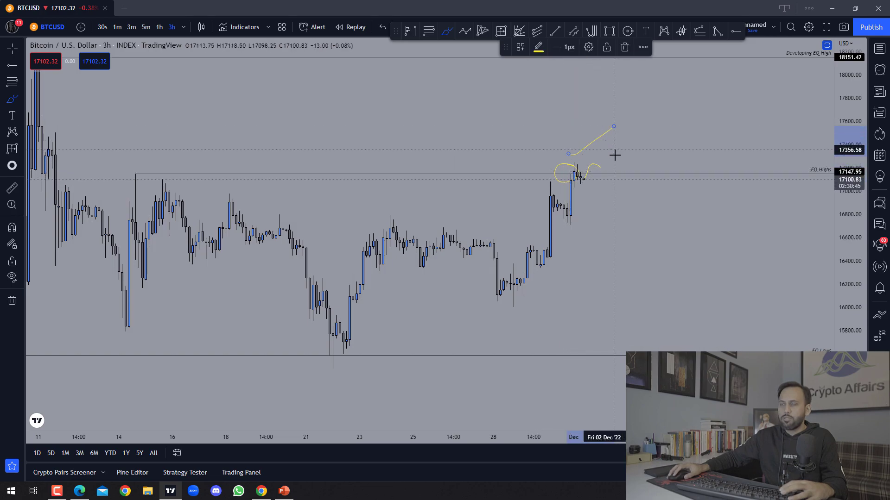
{"action": "key", "text": "ctrl+z"}
{"action": "key", "text": "ctrl+z"}
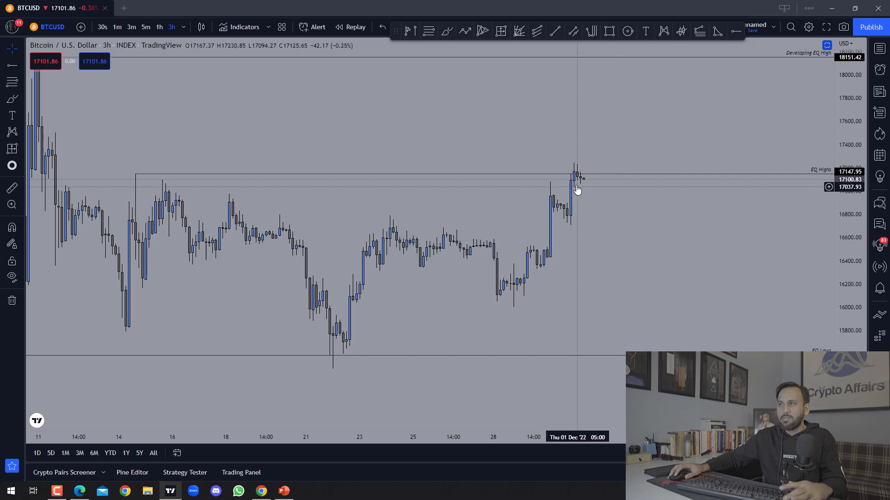
{"action": "scroll", "coordinate": [599, 202], "scroll_direction": "up", "scroll_amount": 4}
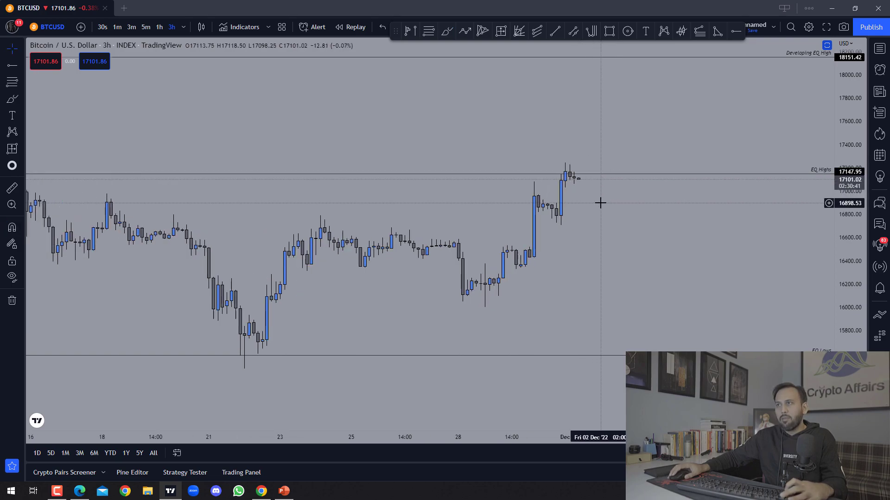
{"action": "left_click", "coordinate": [609, 31]}
{"action": "left_click_drag", "start_coordinate": [552, 203], "coordinate": [640, 189]}
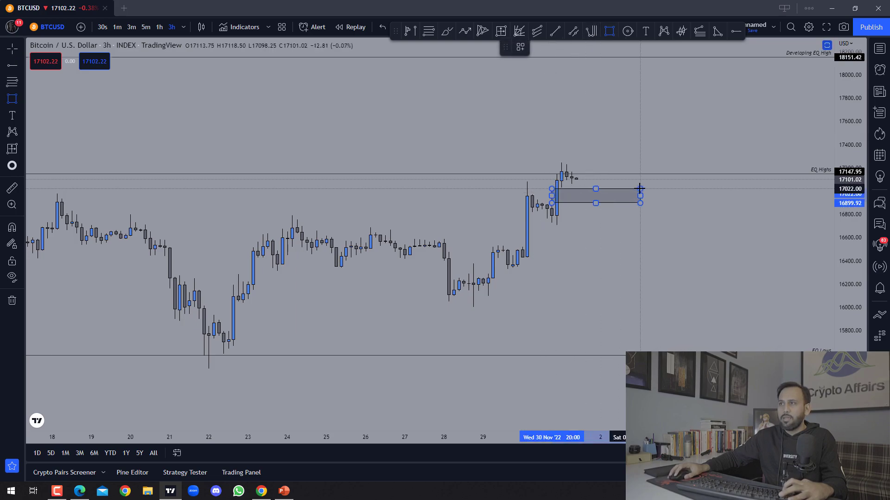
{"action": "key", "text": "ctrl+z"}
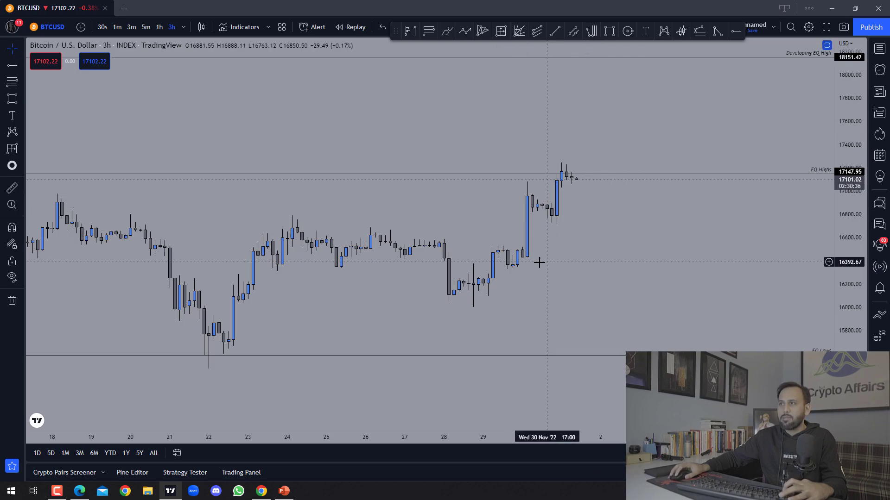
{"action": "left_click", "coordinate": [407, 31]}
{"action": "left_click", "coordinate": [473, 341]}
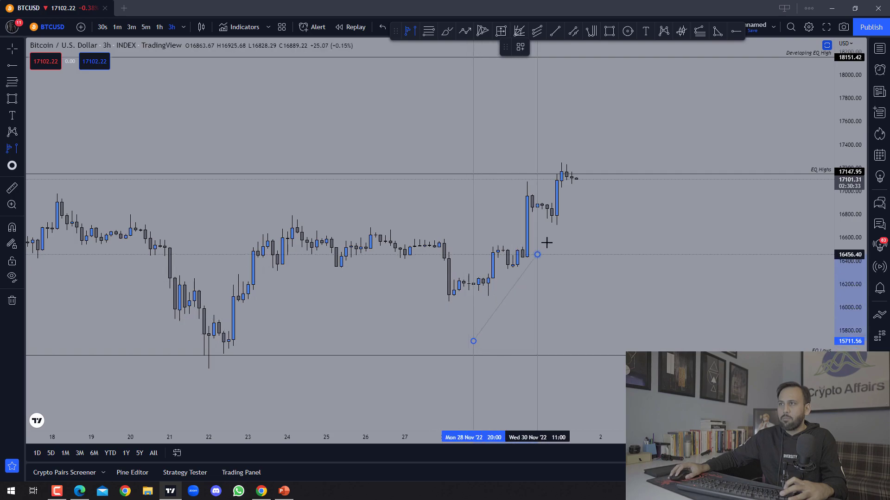
{"action": "left_click", "coordinate": [560, 218]}
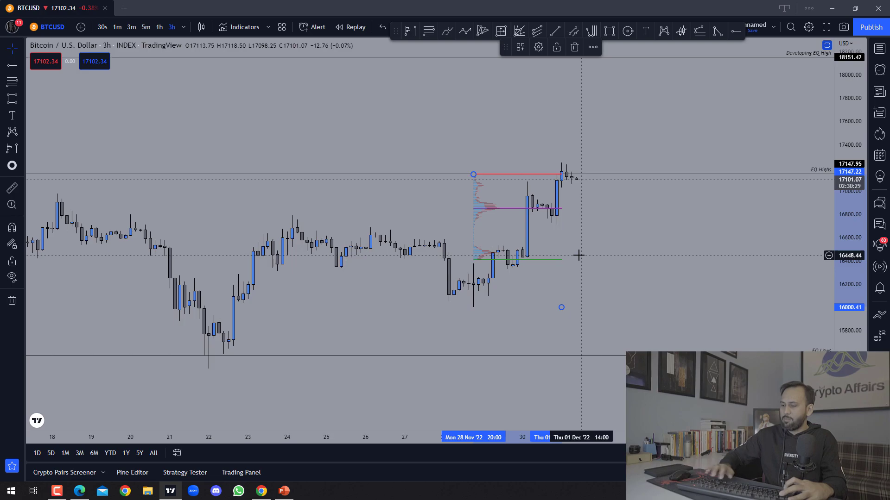
{"action": "key", "text": "Delete"}
{"action": "scroll", "coordinate": [571, 176], "scroll_direction": "up", "scroll_amount": 3}
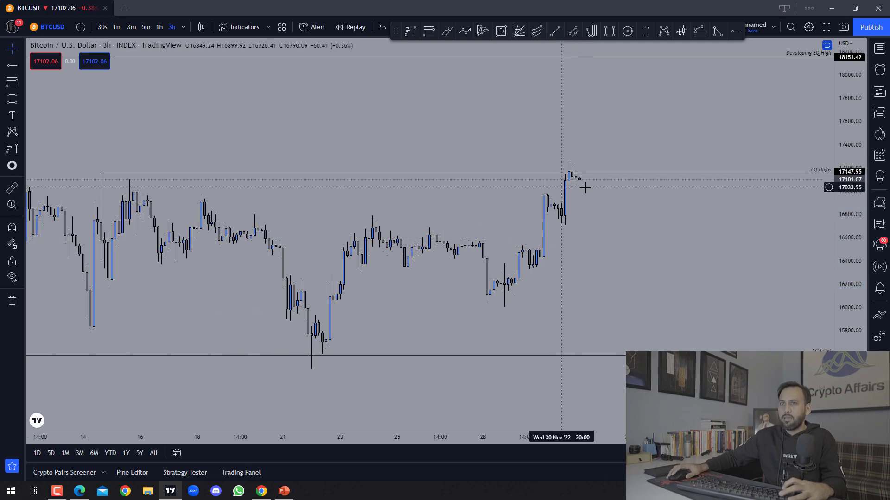
{"action": "scroll", "coordinate": [663, 211], "scroll_direction": "down", "scroll_amount": 2}
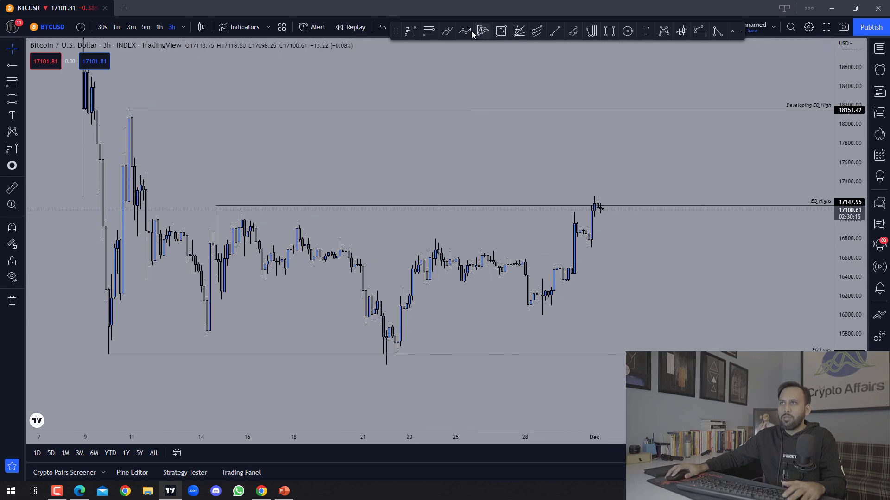
{"action": "left_click", "coordinate": [449, 33]}
{"action": "mouse_move", "coordinate": [526, 313]}
{"action": "left_mouse_down"}
{"action": "mouse_move", "coordinate": [599, 290]}
{"action": "mouse_move", "coordinate": [696, 305]}
{"action": "mouse_move", "coordinate": [783, 106]}
{"action": "left_mouse_up"}
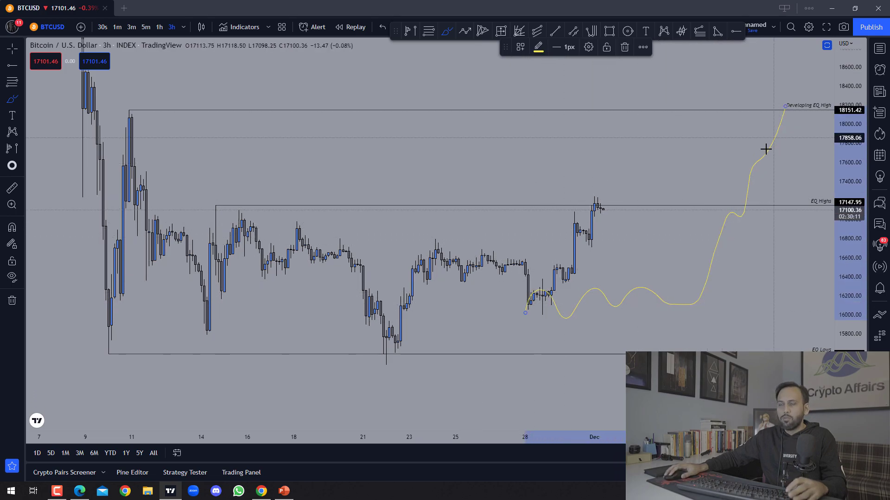
{"action": "key", "text": "Delete"}
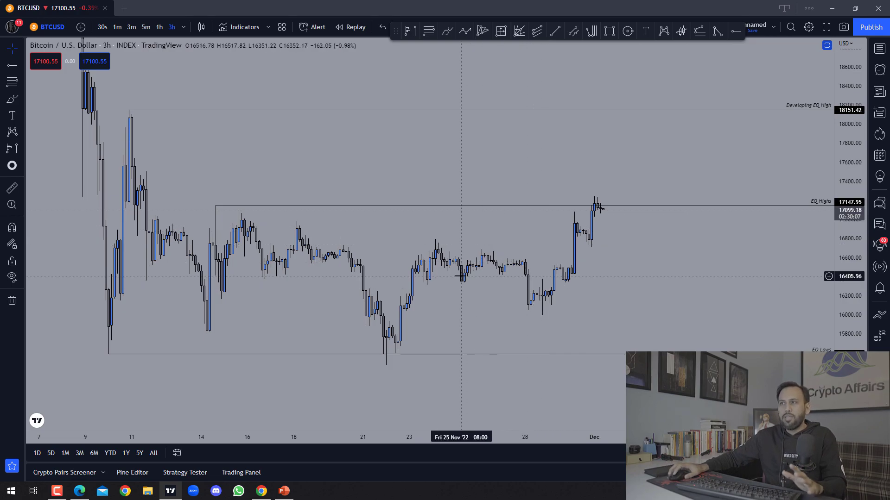
{"action": "left_click_drag", "start_coordinate": [461, 277], "coordinate": [422, 325]}
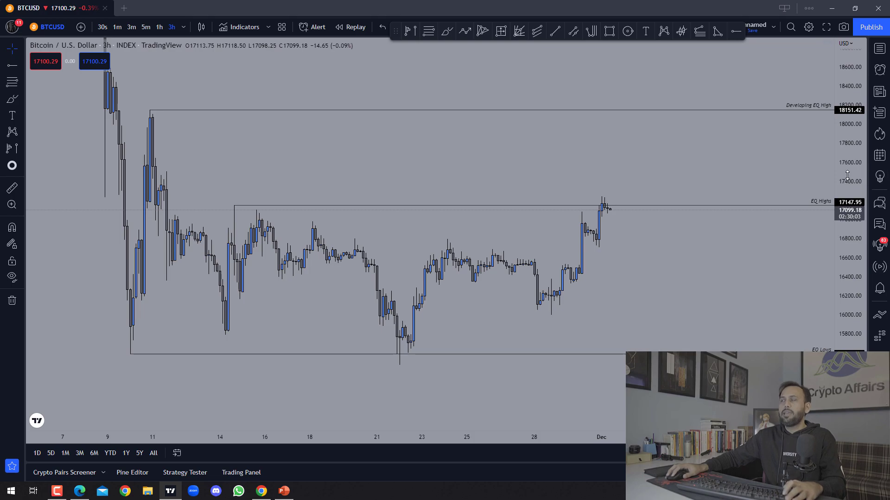
{"action": "left_click_drag", "start_coordinate": [848, 175], "coordinate": [758, 234]}
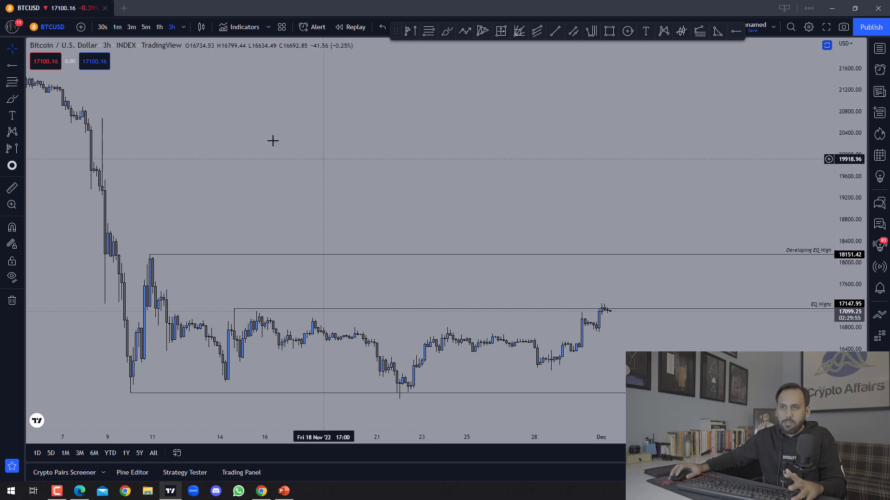
- Brush-sketch rounded boxes, a line across their tops and two peaks above the candles
{"action": "left_click", "coordinate": [442, 37]}
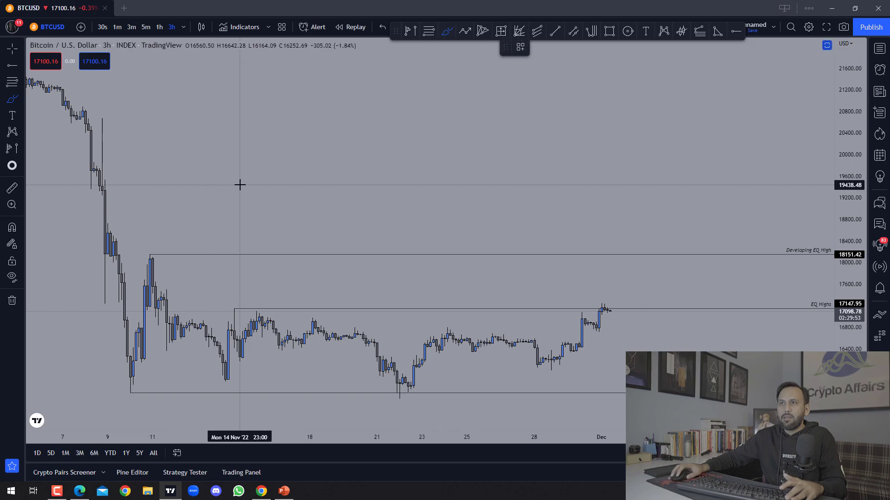
{"action": "mouse_move", "coordinate": [237, 125]}
{"action": "left_mouse_down"}
{"action": "mouse_move", "coordinate": [266, 121]}
{"action": "mouse_move", "coordinate": [270, 207]}
{"action": "mouse_move", "coordinate": [227, 120]}
{"action": "mouse_move", "coordinate": [371, 127]}
{"action": "mouse_move", "coordinate": [388, 201]}
{"action": "left_mouse_up"}
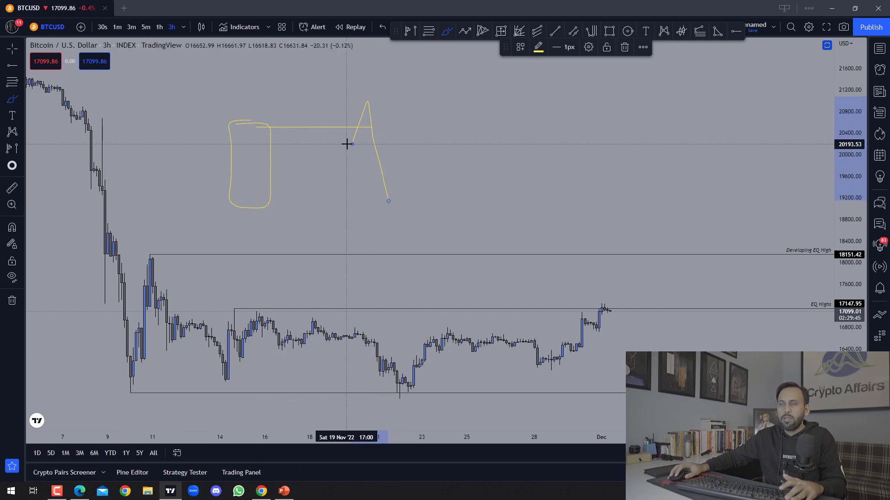
{"action": "mouse_move", "coordinate": [475, 160]}
{"action": "left_mouse_down"}
{"action": "mouse_move", "coordinate": [469, 124]}
{"action": "mouse_move", "coordinate": [520, 214]}
{"action": "mouse_move", "coordinate": [471, 123]}
{"action": "left_mouse_up"}
{"action": "mouse_move", "coordinate": [548, 111]}
{"action": "left_mouse_down"}
{"action": "mouse_move", "coordinate": [550, 191]}
{"action": "mouse_move", "coordinate": [596, 199]}
{"action": "mouse_move", "coordinate": [547, 169]}
{"action": "mouse_move", "coordinate": [542, 116]}
{"action": "left_mouse_up"}
{"action": "left_click_drag", "start_coordinate": [447, 231], "coordinate": [658, 211]}
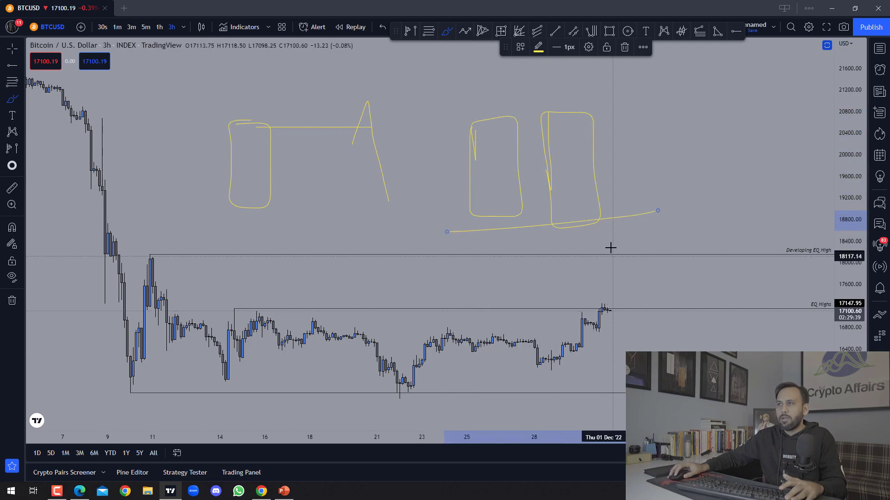
{"action": "left_click_drag", "start_coordinate": [471, 114], "coordinate": [672, 99]}
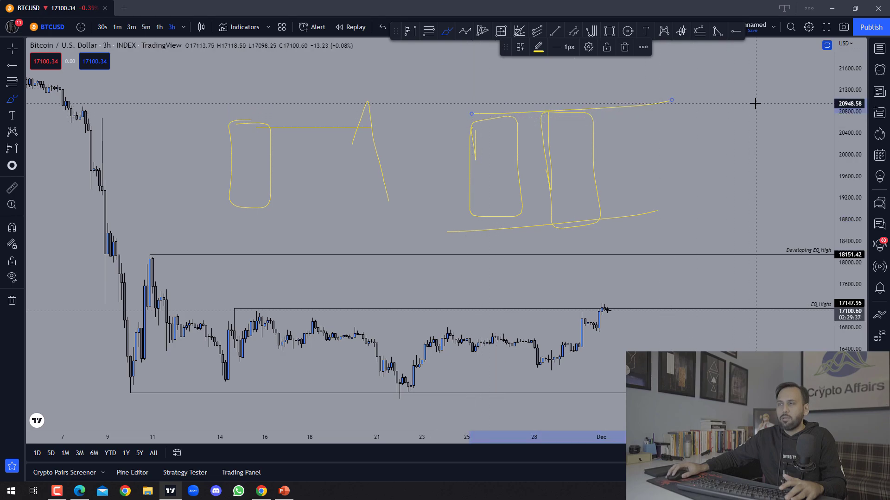
{"action": "left_click_drag", "start_coordinate": [693, 128], "coordinate": [730, 201]}
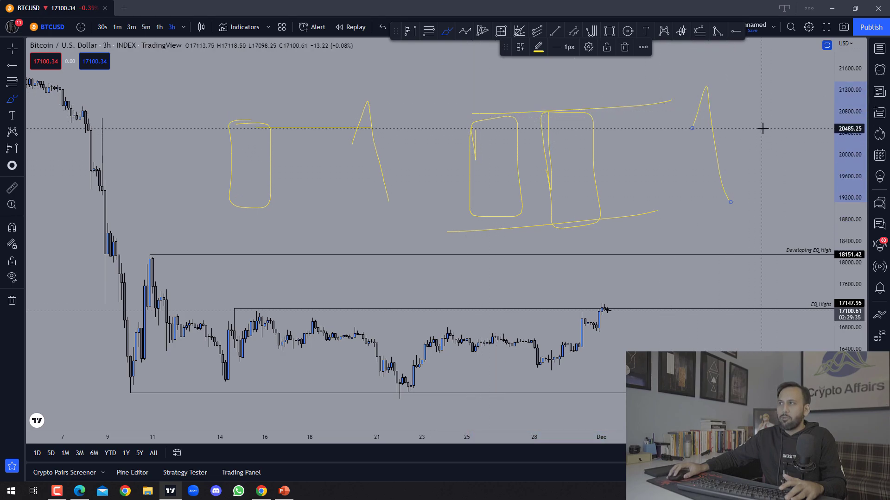
{"action": "left_click_drag", "start_coordinate": [763, 126], "coordinate": [801, 166]}
{"action": "left_click", "coordinate": [793, 86]}
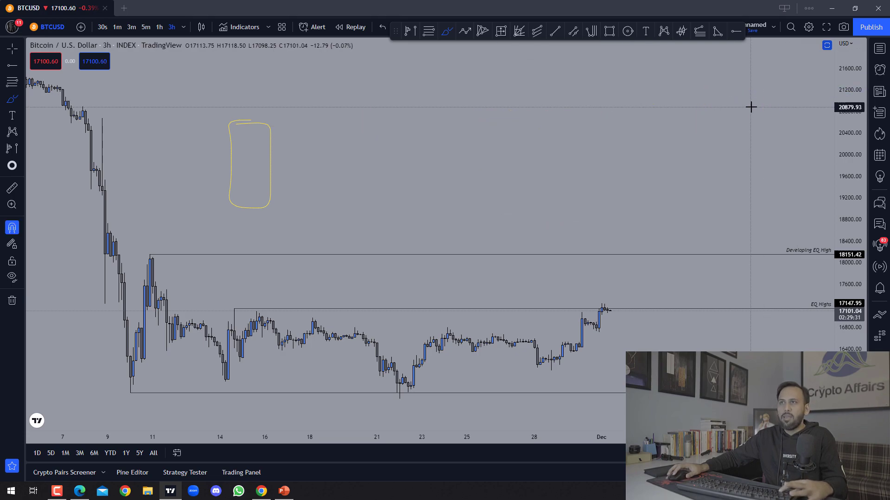
- Leave brush mode, zoom the chart, select the EQ Lows ray and pan toward later dates
{"action": "key", "text": "Escape"}
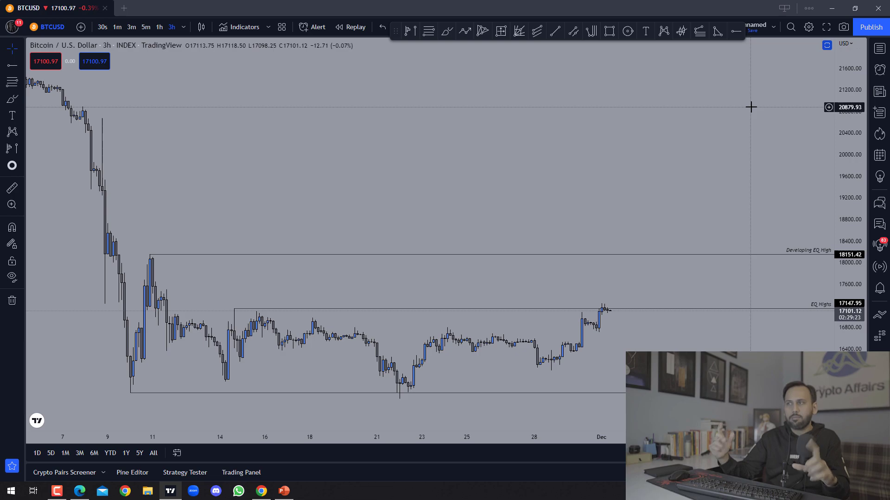
{"action": "scroll", "coordinate": [592, 259], "scroll_direction": "up", "scroll_amount": 2}
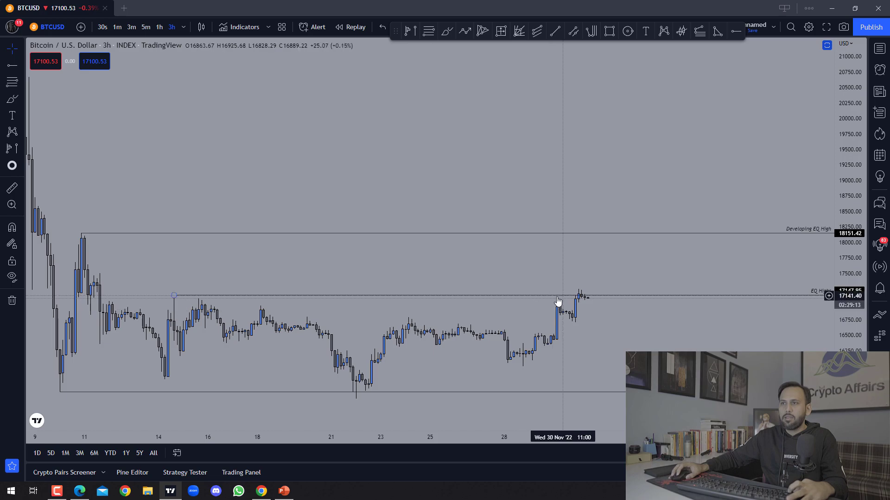
{"action": "scroll", "coordinate": [416, 308], "scroll_direction": "up", "scroll_amount": 2}
{"action": "scroll", "coordinate": [415, 307], "scroll_direction": "down", "scroll_amount": 1}
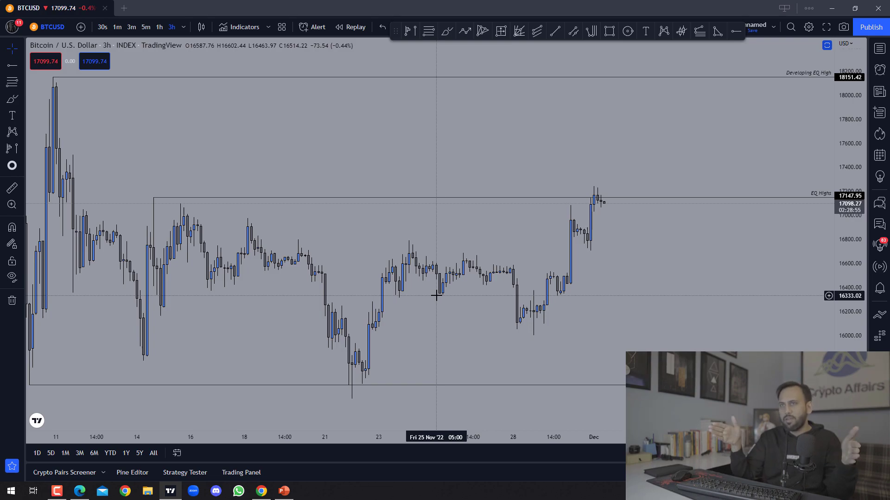
{"action": "scroll", "coordinate": [433, 295], "scroll_direction": "down", "scroll_amount": 2}
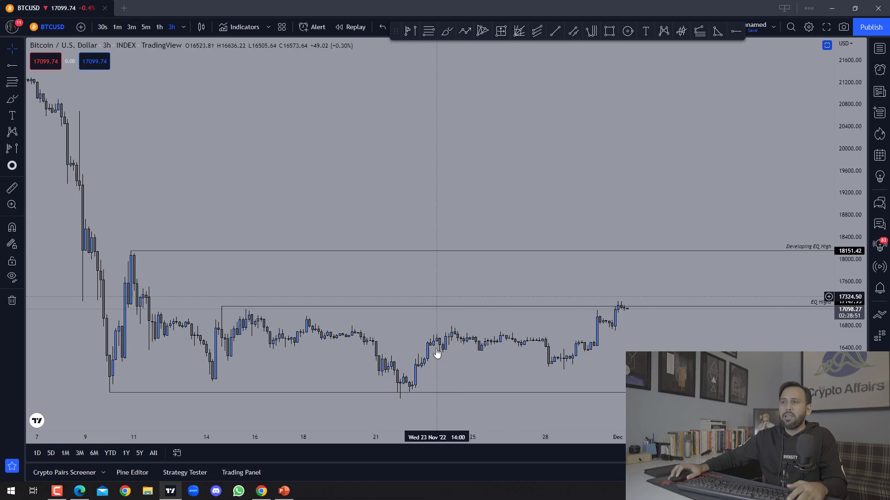
{"action": "left_click", "coordinate": [109, 392]}
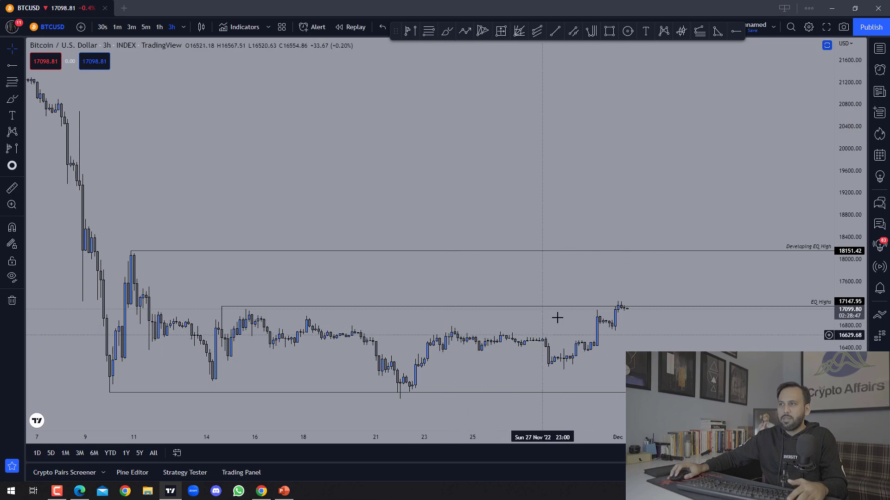
{"action": "left_click_drag", "start_coordinate": [610, 337], "coordinate": [592, 336]}
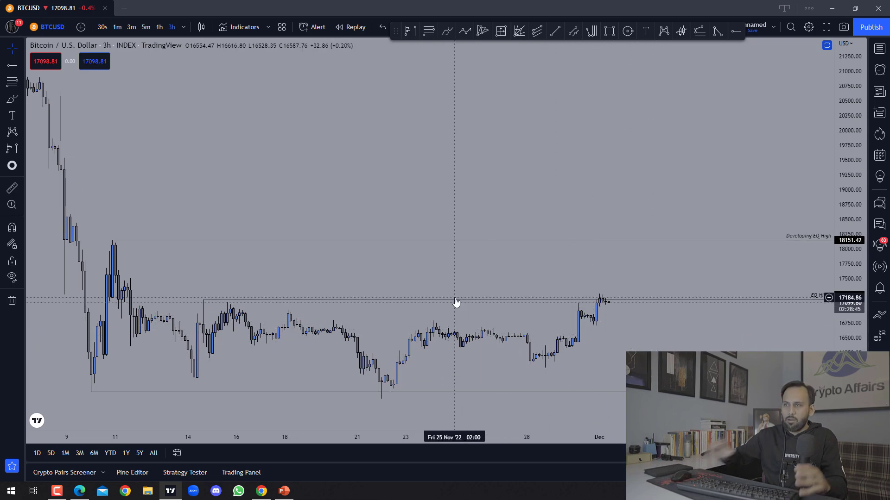